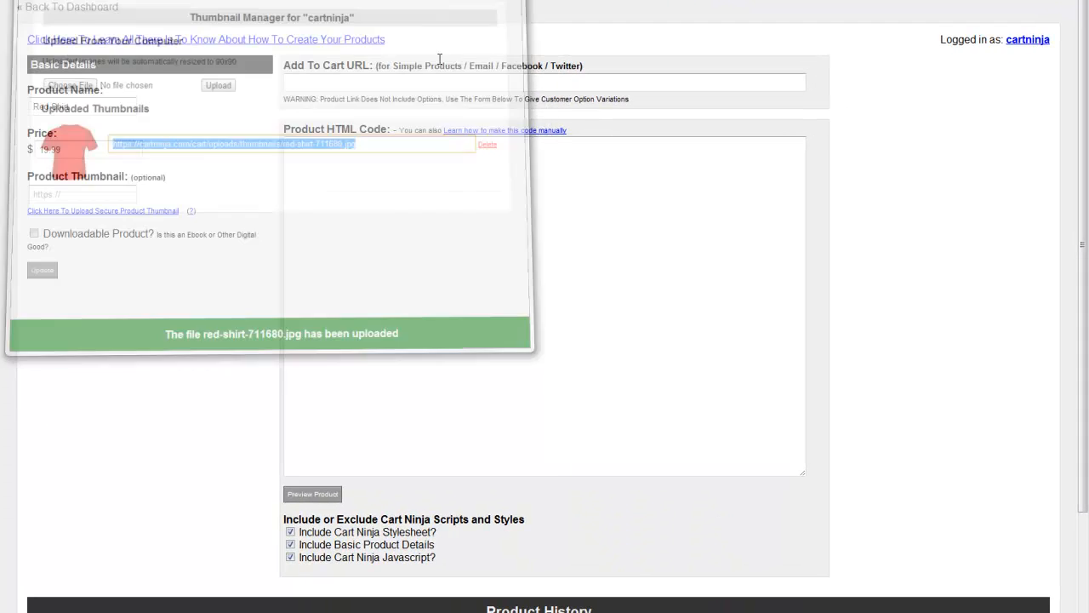
Step: Paste the copied red-shirt-711680.jpg URL as the product thumbnail and update the Red Shirt product
{"action": "left_click", "coordinate": [66, 194]}
{"action": "key", "text": "ctrl+v"}
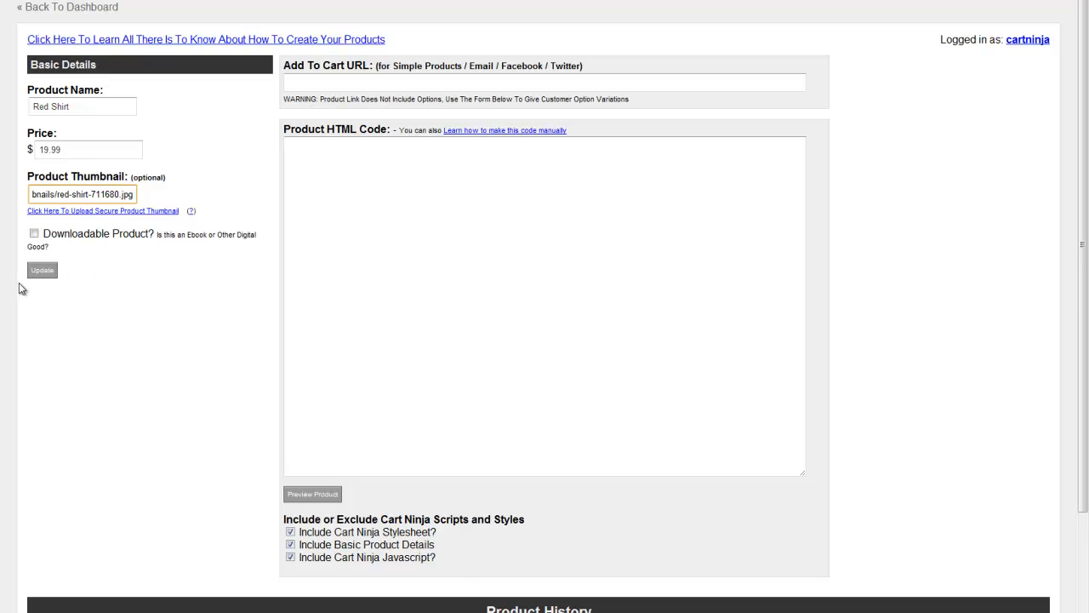
{"action": "left_click", "coordinate": [47, 272]}
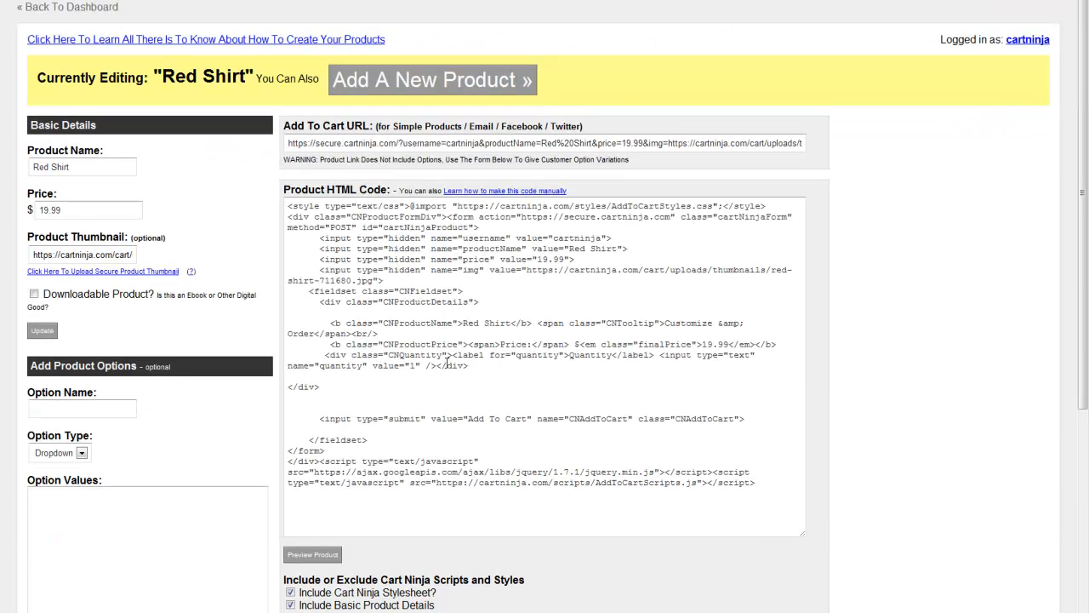
Step: Preview the Red Shirt product form, check it a second time, and close the preview window
{"action": "scroll", "coordinate": [503, 377], "scroll_direction": "down", "scroll_amount": 3}
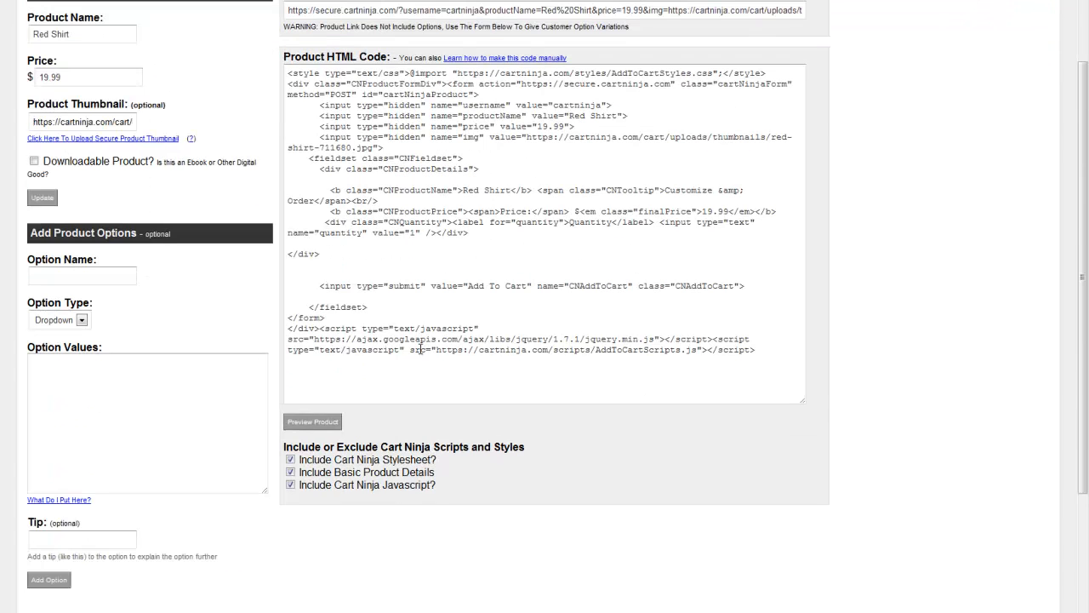
{"action": "left_click", "coordinate": [322, 422]}
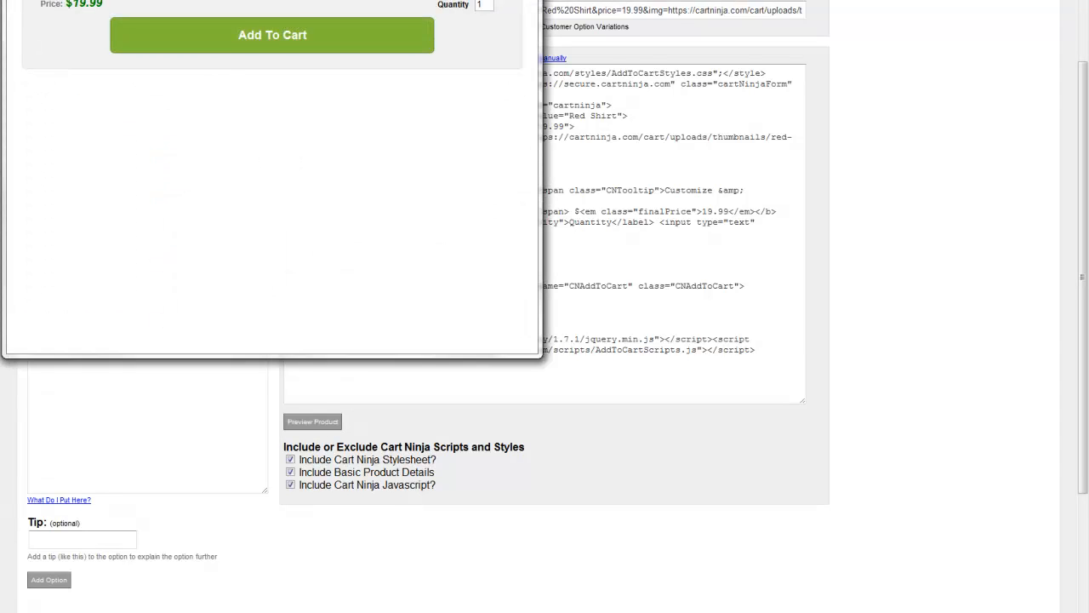
{"action": "left_click", "coordinate": [524, 1]}
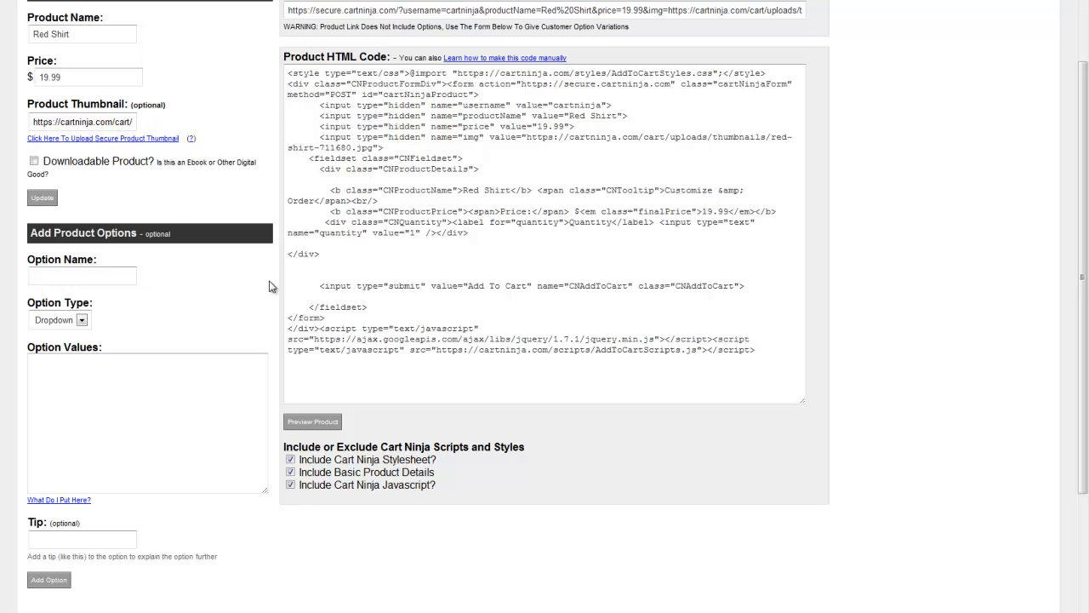
{"action": "scroll", "coordinate": [271, 288], "scroll_direction": "up", "scroll_amount": 3}
{"action": "scroll", "coordinate": [271, 288], "scroll_direction": "down", "scroll_amount": 3}
{"action": "scroll", "coordinate": [270, 287], "scroll_direction": "up", "scroll_amount": 2}
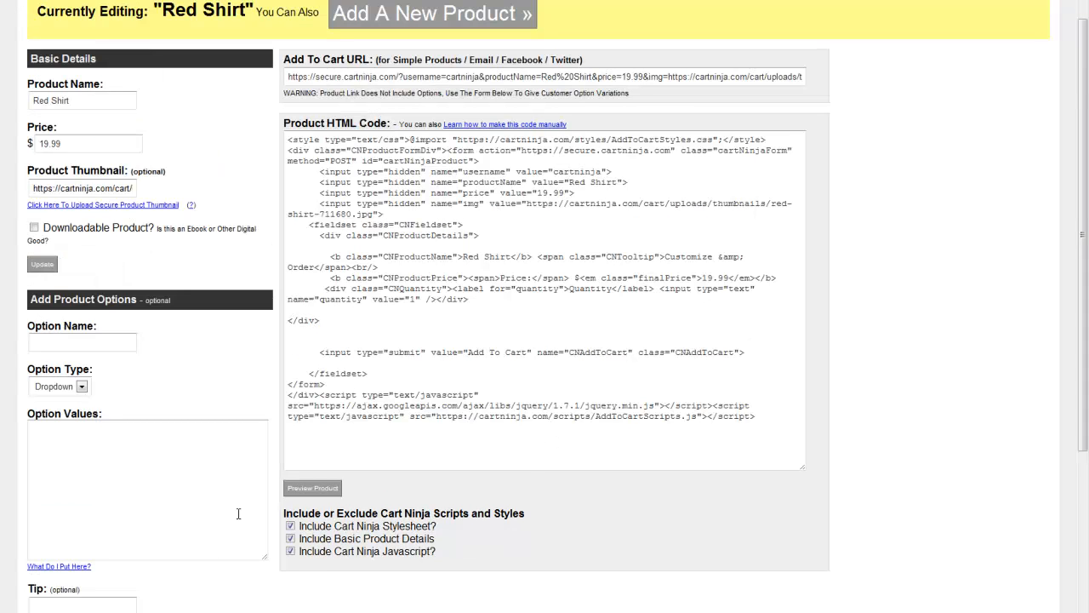
{"action": "left_click", "coordinate": [312, 487]}
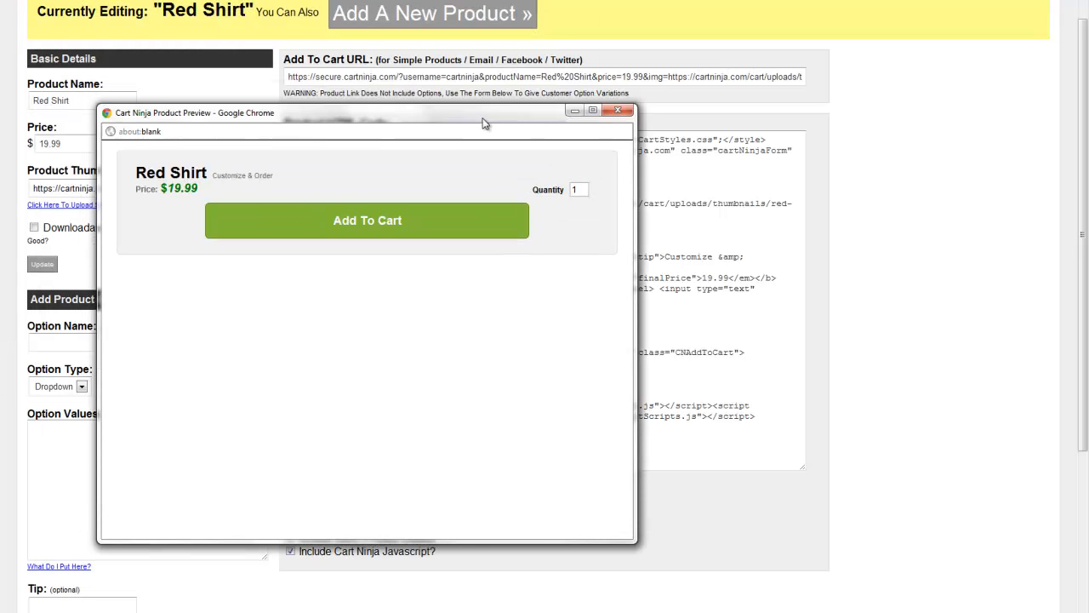
{"action": "left_click", "coordinate": [619, 111]}
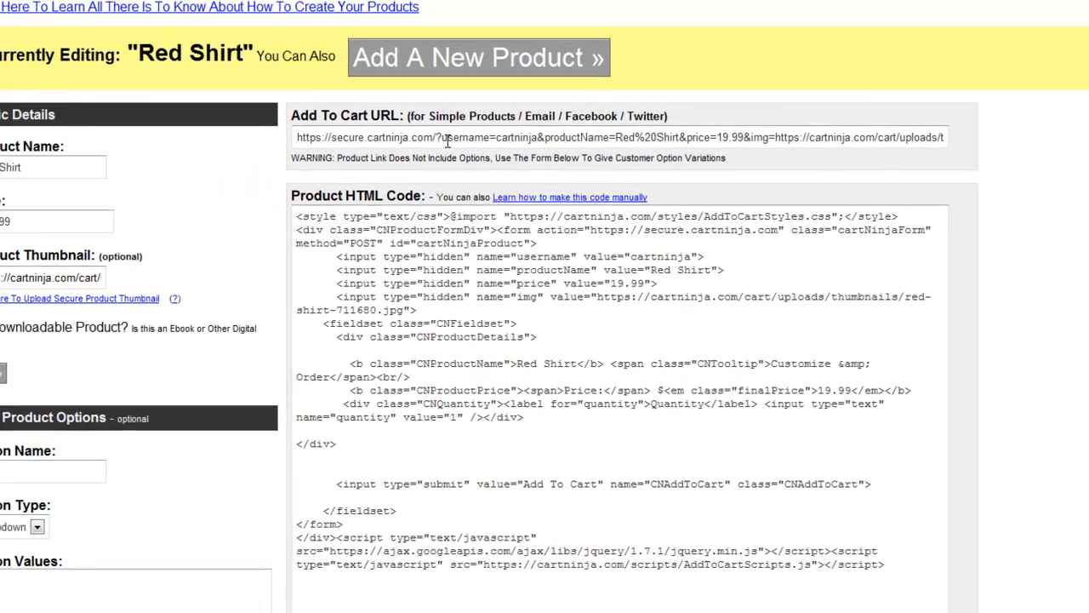
Step: Copy the product's Add To Cart URL and load it in a new incognito browser window
{"action": "left_click", "coordinate": [407, 81]}
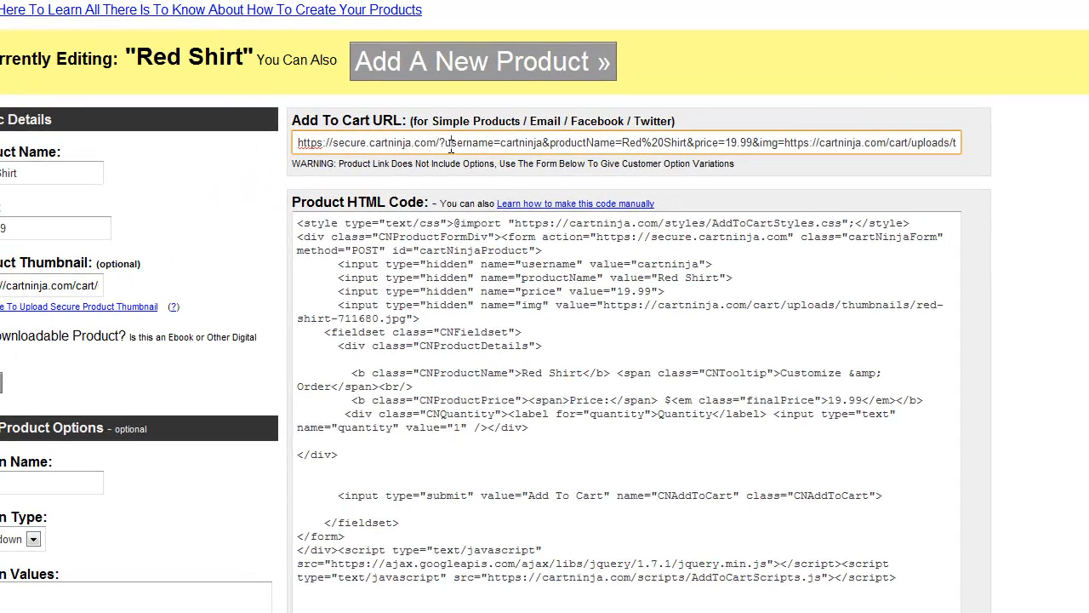
{"action": "left_click", "coordinate": [464, 142]}
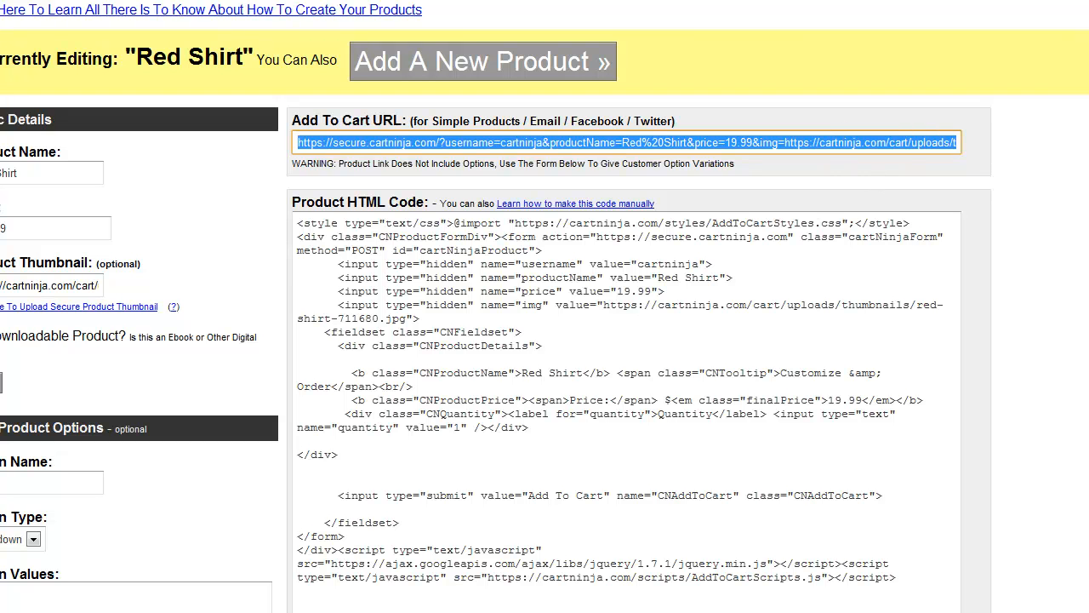
{"action": "key", "text": "ctrl+shift+n"}
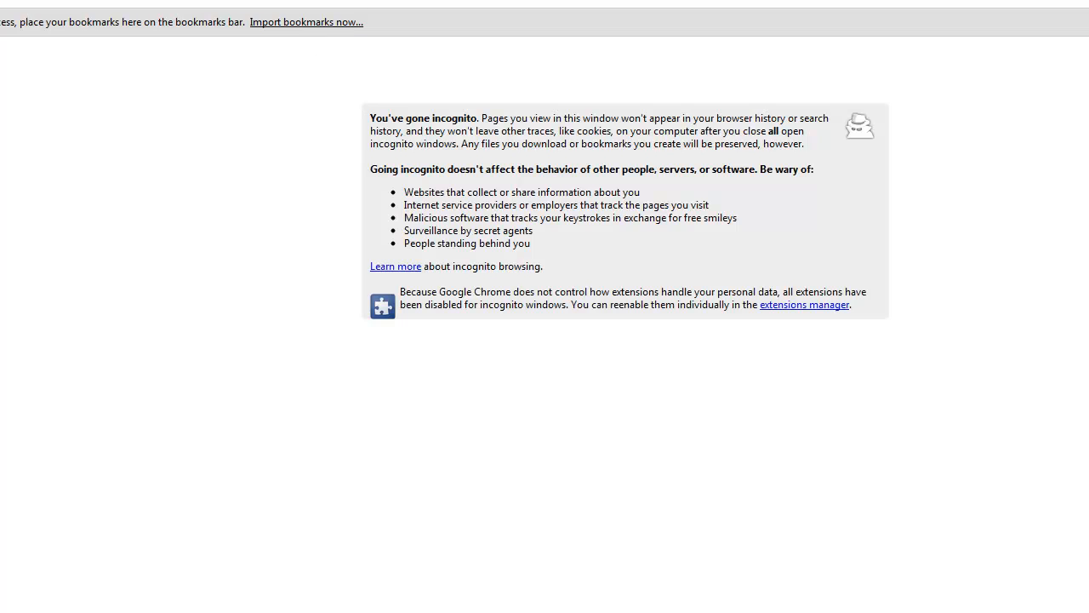
{"action": "key", "text": "ctrl+v"}
{"action": "key", "text": "Return"}
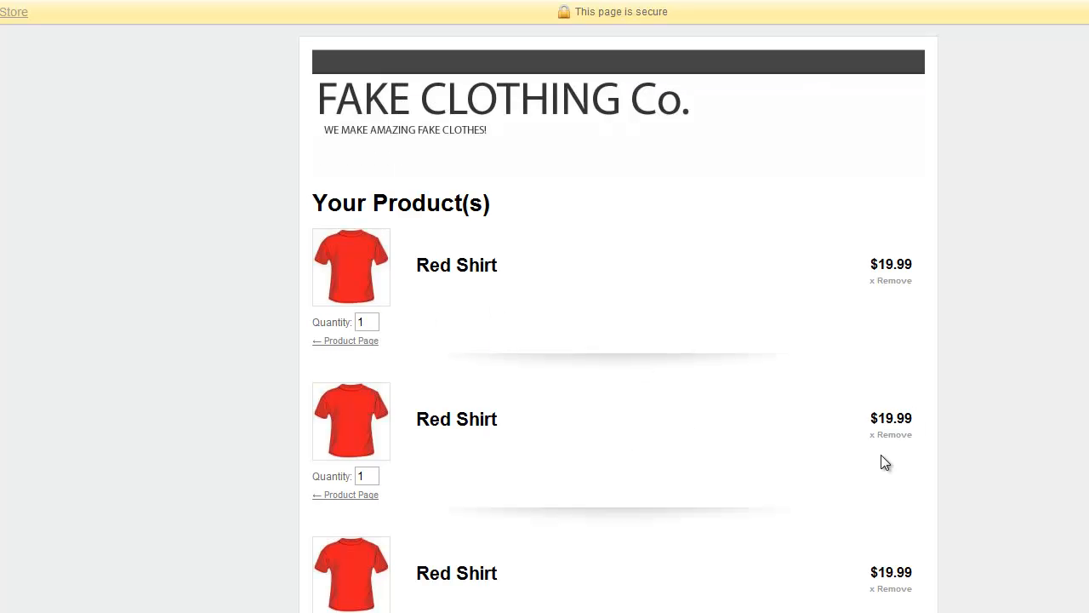
Step: Remove two duplicate Red Shirt entries from the shopping cart and return to the Product Creator window
{"action": "left_click", "coordinate": [903, 434]}
{"action": "left_click", "coordinate": [894, 280]}
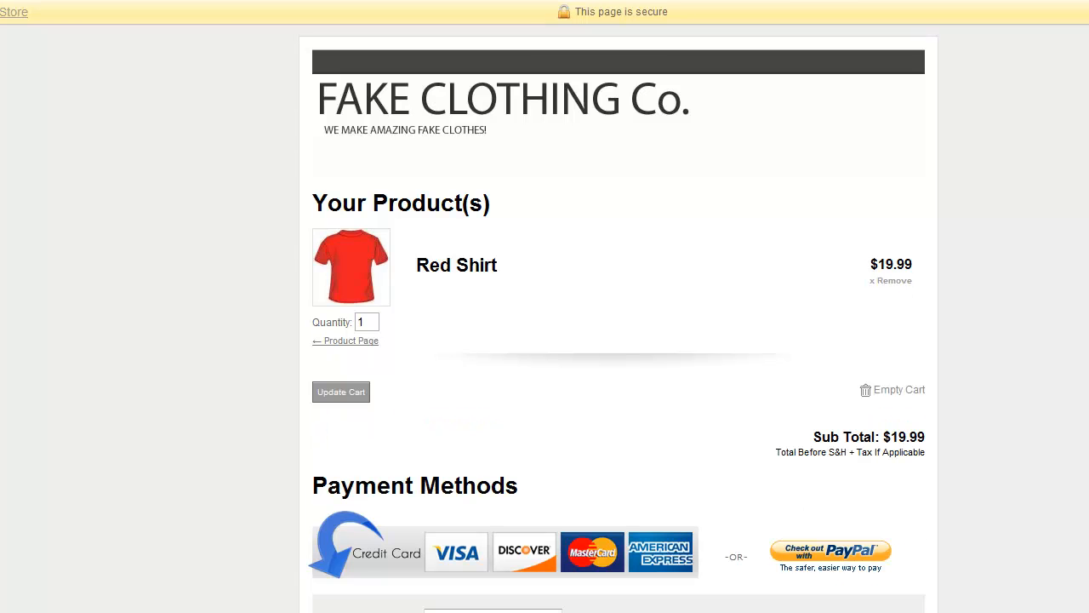
{"action": "key", "text": "alt+Tab"}
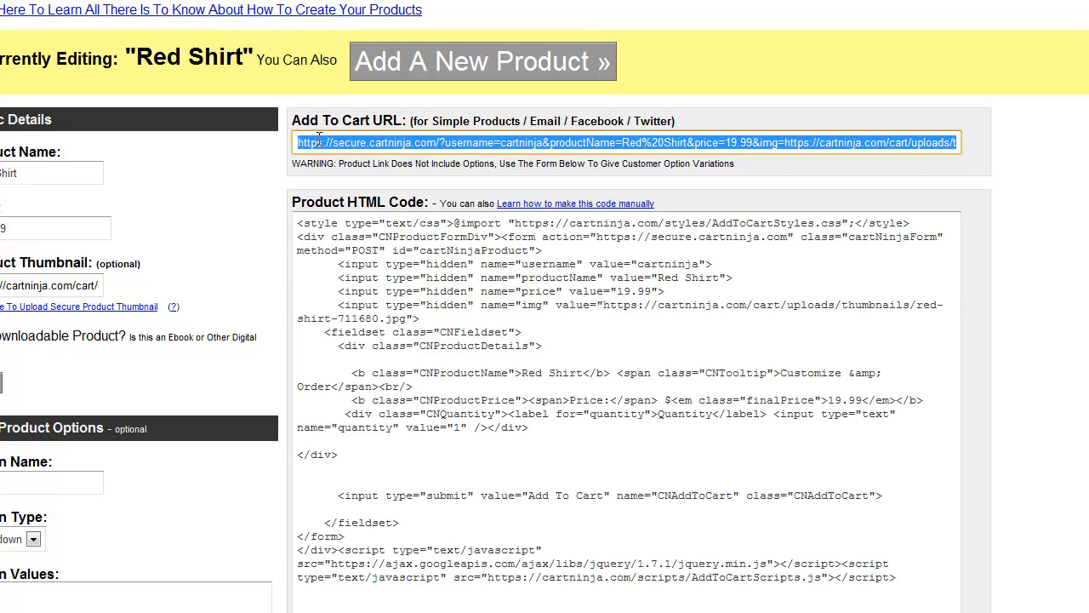
Step: Preview the product again, add the Red Shirt to the cart from the preview, and close the window
{"action": "left_click", "coordinate": [433, 394]}
{"action": "left_click", "coordinate": [122, 338]}
{"action": "scroll", "coordinate": [170, 328], "scroll_direction": "down", "scroll_amount": 4}
{"action": "scroll", "coordinate": [457, 366], "scroll_direction": "up", "scroll_amount": 5}
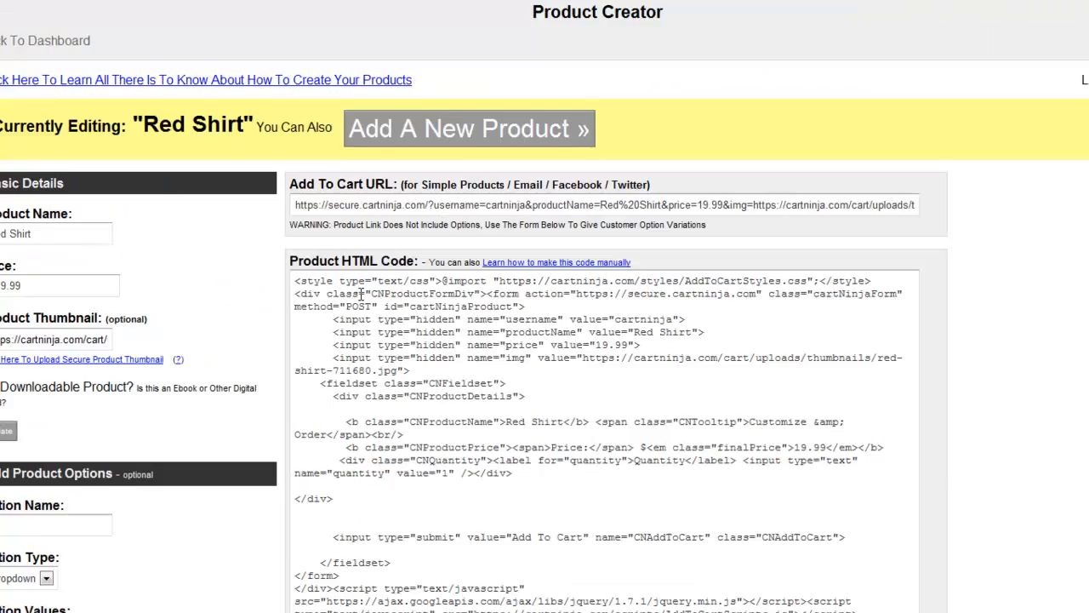
{"action": "scroll", "coordinate": [361, 294], "scroll_direction": "down", "scroll_amount": 3}
{"action": "left_click", "coordinate": [314, 422]}
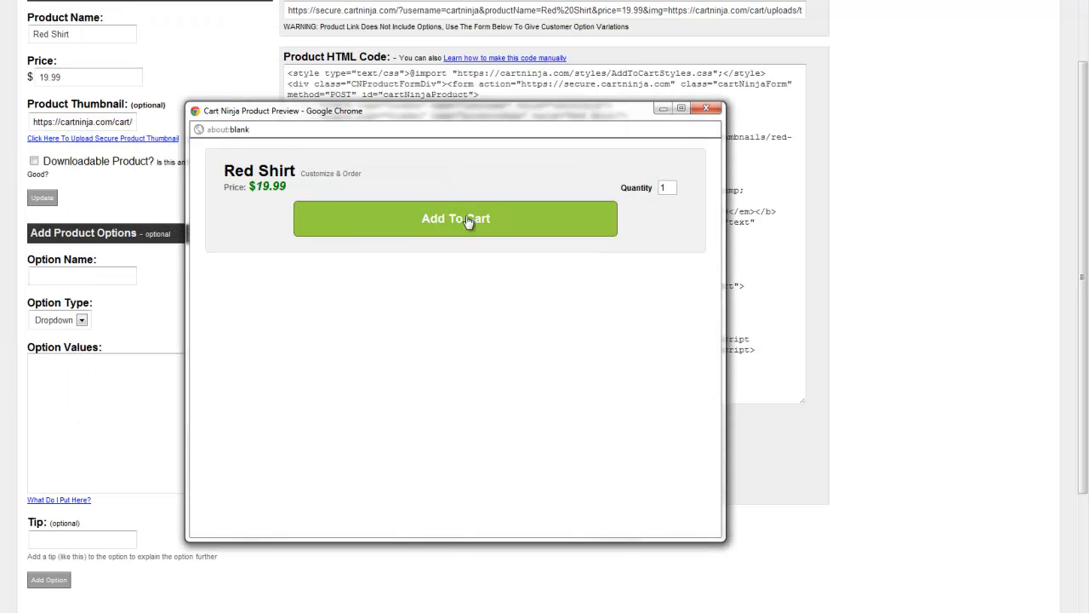
{"action": "left_click", "coordinate": [448, 219]}
{"action": "scroll", "coordinate": [467, 225], "scroll_direction": "down", "scroll_amount": 4}
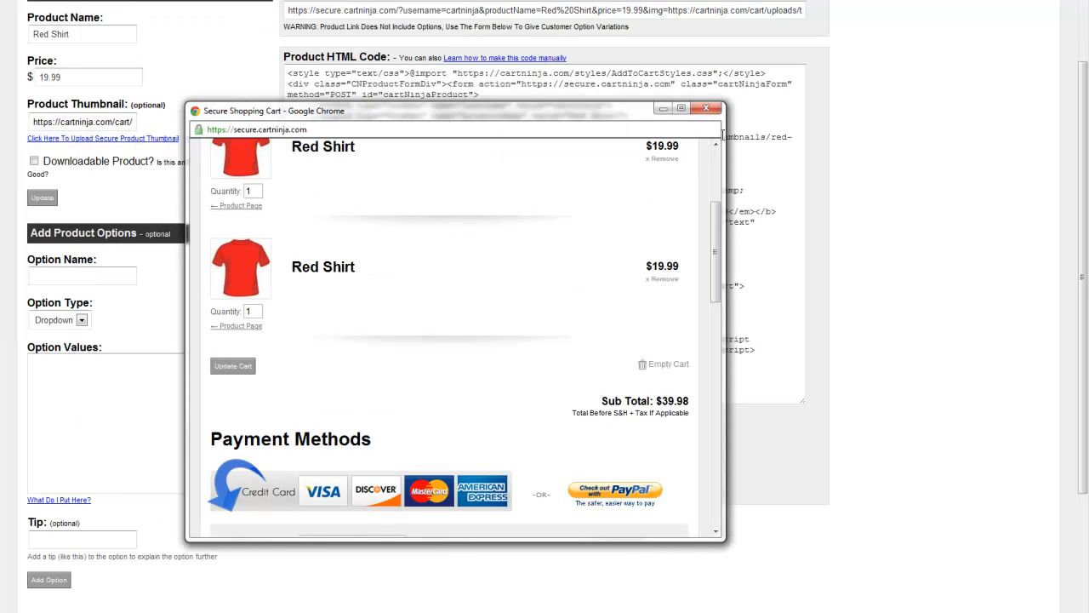
{"action": "left_click", "coordinate": [705, 111]}
Step: Name the new product option "Size", keeping Dropdown as its type
{"action": "scroll", "coordinate": [143, 288], "scroll_direction": "up", "scroll_amount": 1}
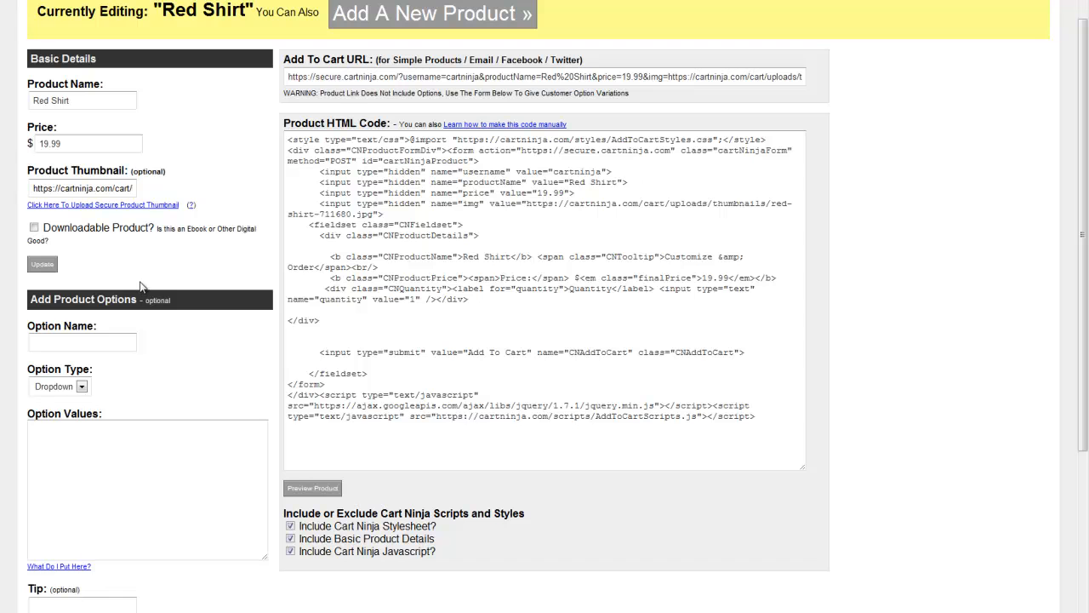
{"action": "scroll", "coordinate": [180, 229], "scroll_direction": "down", "scroll_amount": 2}
{"action": "scroll", "coordinate": [117, 201], "scroll_direction": "up", "scroll_amount": 3}
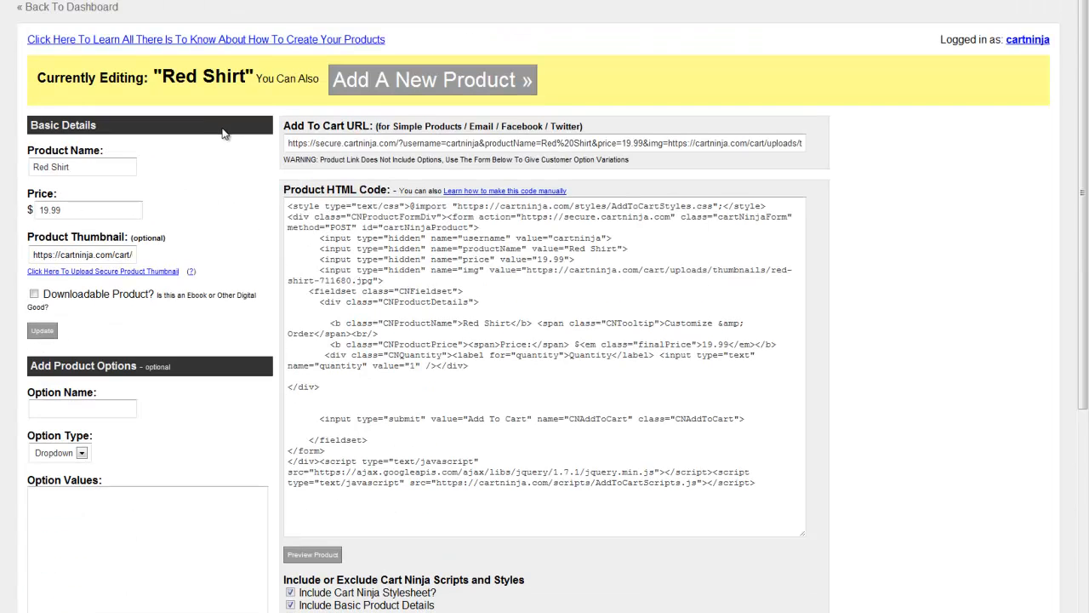
{"action": "scroll", "coordinate": [223, 133], "scroll_direction": "down", "scroll_amount": 1}
{"action": "scroll", "coordinate": [222, 128], "scroll_direction": "up", "scroll_amount": 1}
{"action": "scroll", "coordinate": [222, 136], "scroll_direction": "down", "scroll_amount": 2}
{"action": "left_click", "coordinate": [91, 272]}
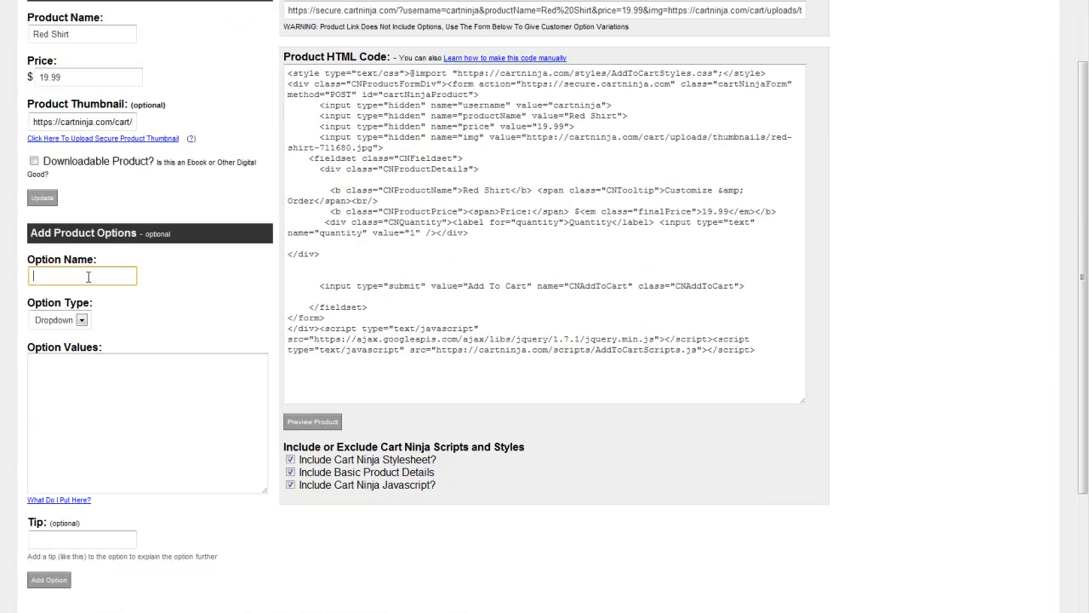
{"action": "type", "text": "Size"}
{"action": "key", "text": "Tab"}
{"action": "key", "text": "Tab"}
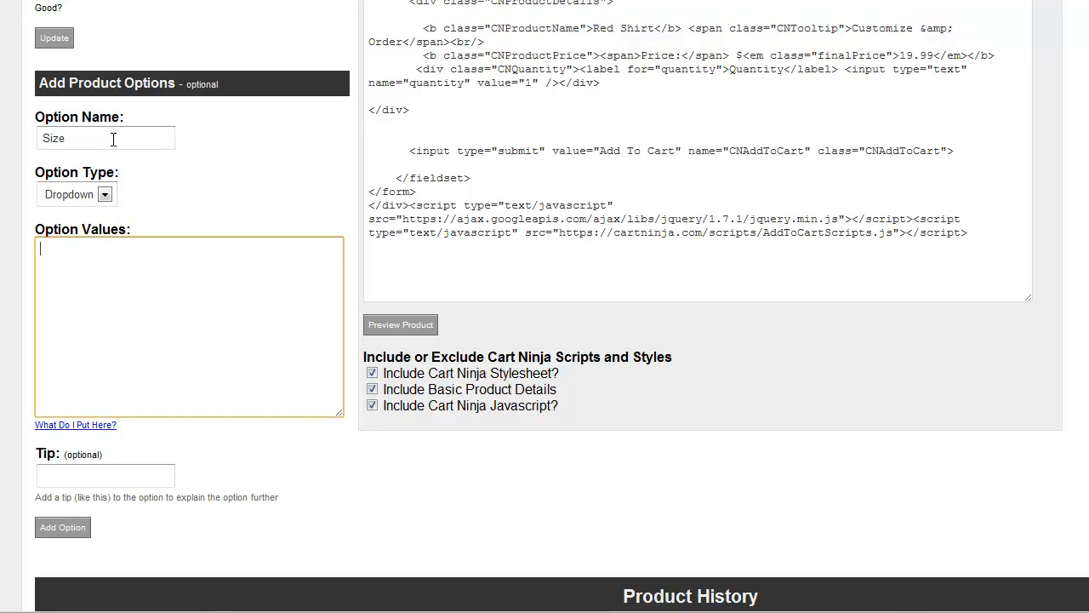
Step: Enter the option values Small, Medium, Large and X-Large on separate lines, each followed by "| 0"
{"action": "type", "text": "Small"}
{"action": "key", "text": "Return"}
{"action": "type", "text": "Medium"}
{"action": "key", "text": "Return"}
{"action": "type", "text": "Large"}
{"action": "key", "text": "Return"}
{"action": "type", "text": "X-Large"}
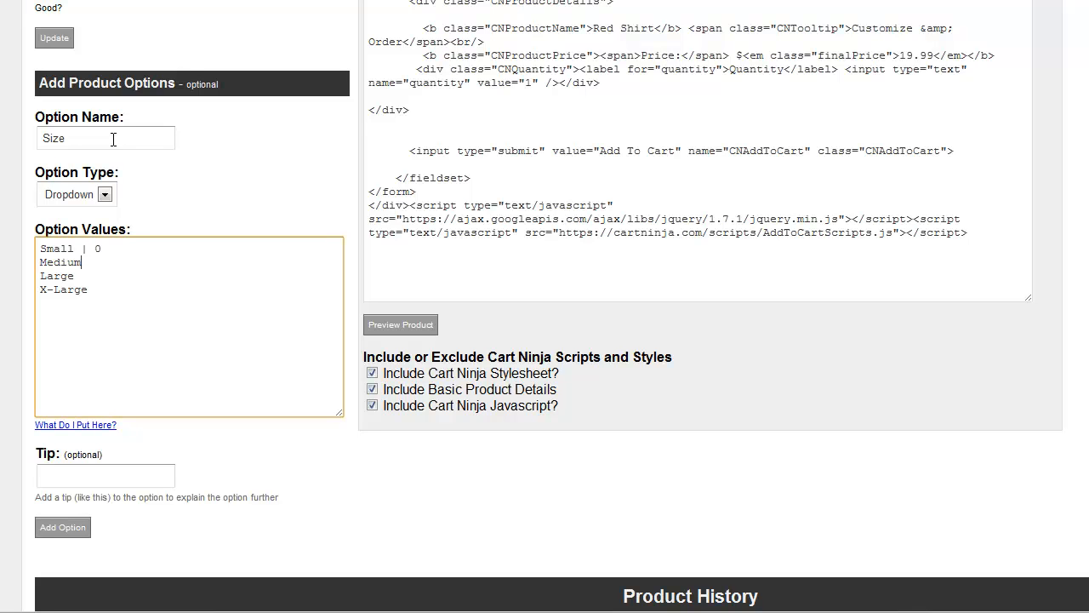
{"action": "key", "text": "Down"}
{"action": "type", "text": "0"}
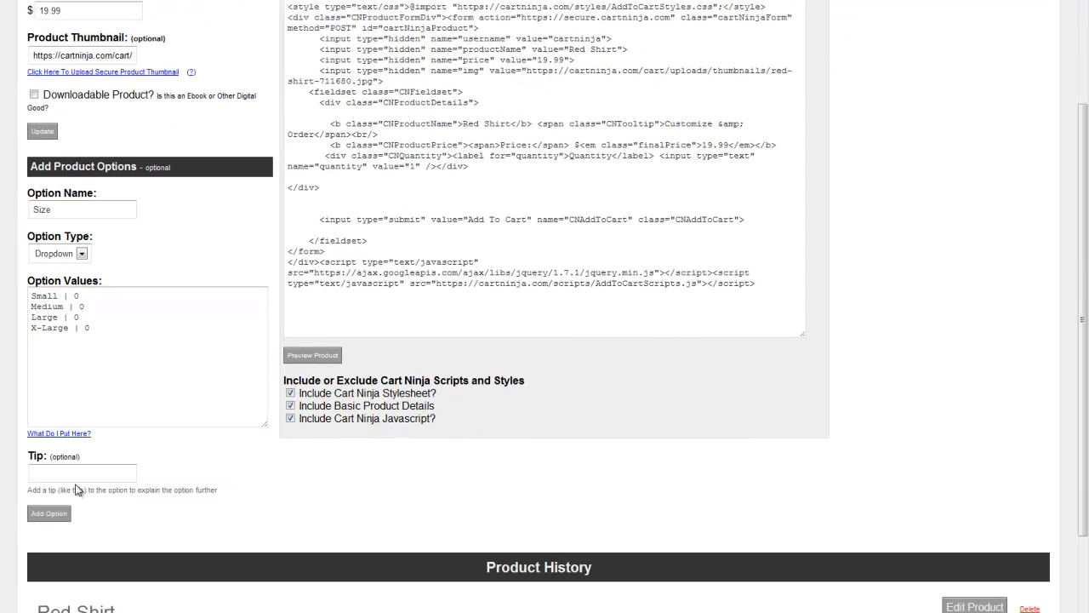
Step: Enter "Choose a size" as the option's tip and add the Size option to the product
{"action": "left_click", "coordinate": [77, 474]}
{"action": "scroll", "coordinate": [191, 419], "scroll_direction": "down", "scroll_amount": 3}
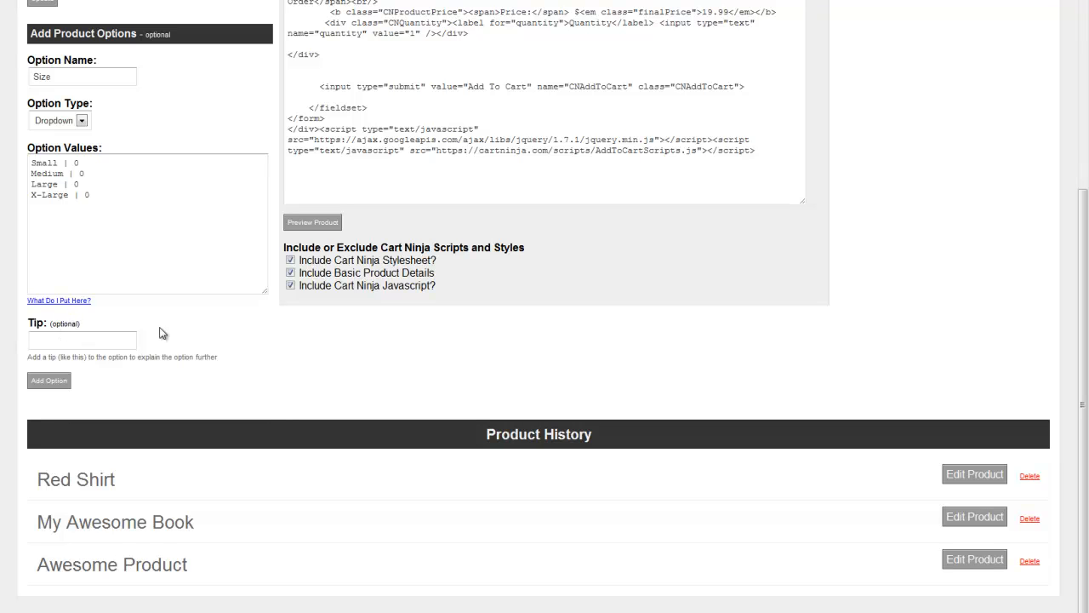
{"action": "left_click", "coordinate": [111, 338]}
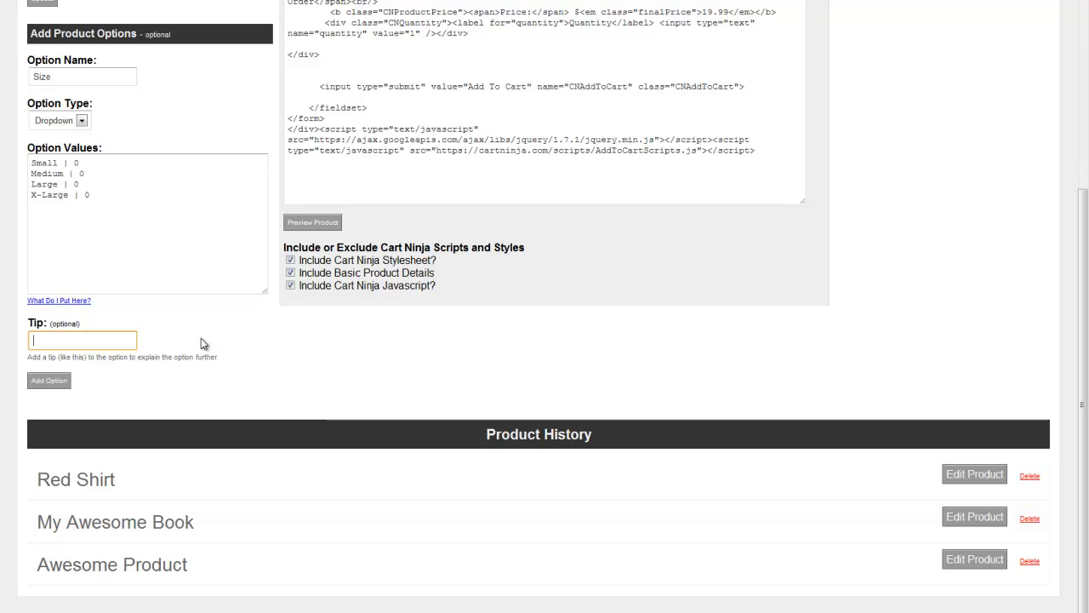
{"action": "type", "text": "Choose a size"}
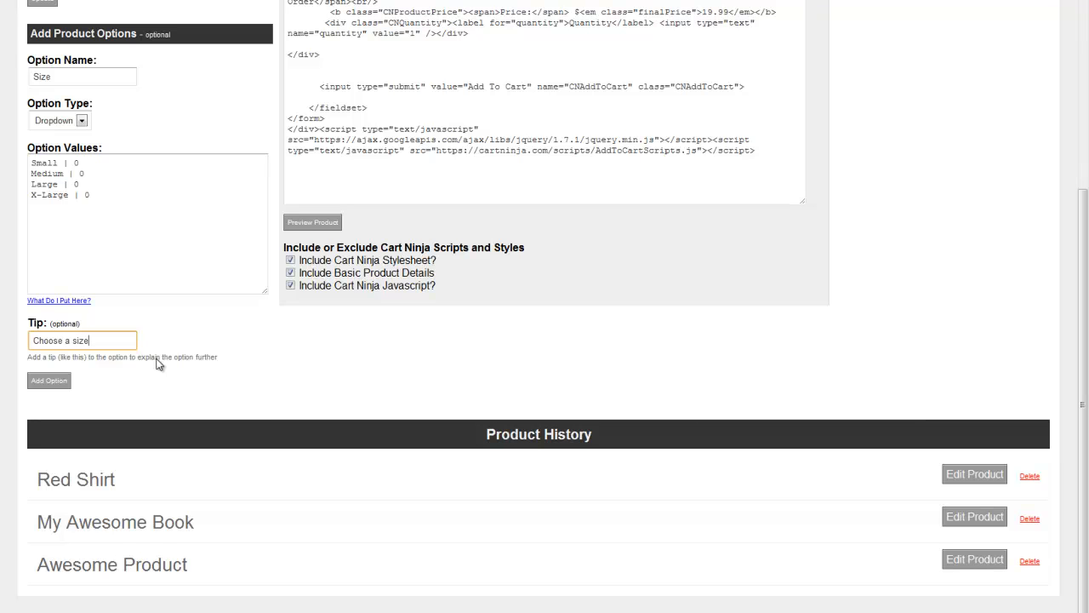
{"action": "left_click", "coordinate": [44, 380]}
Step: Preview the product, try Medium and Large in the Size dropdown, and close the preview
{"action": "scroll", "coordinate": [347, 313], "scroll_direction": "up", "scroll_amount": 3}
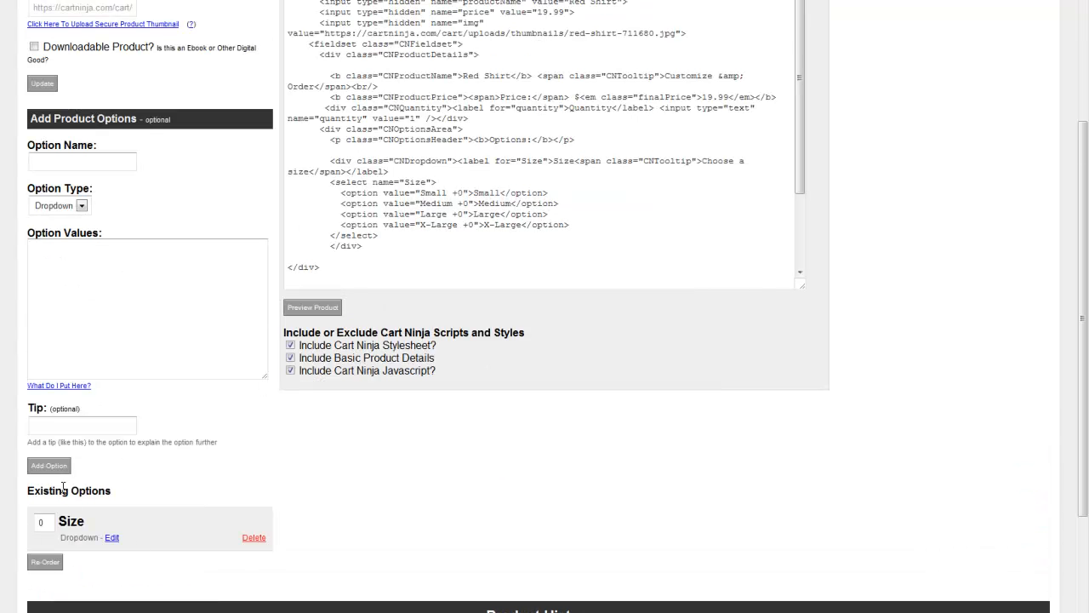
{"action": "scroll", "coordinate": [284, 455], "scroll_direction": "up", "scroll_amount": 1}
{"action": "left_click", "coordinate": [323, 376]}
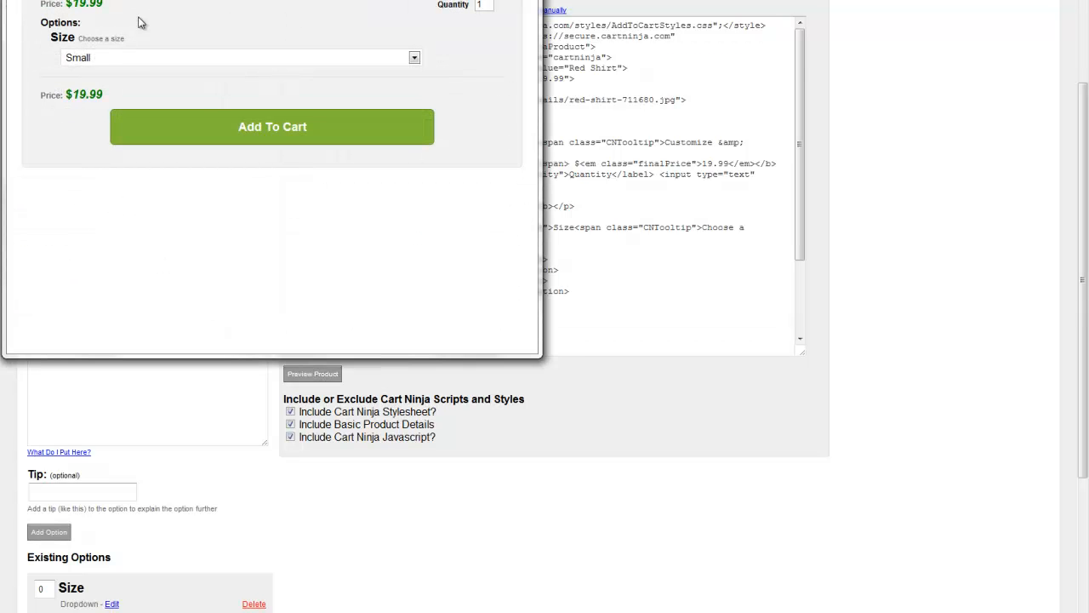
{"action": "left_click", "coordinate": [95, 58]}
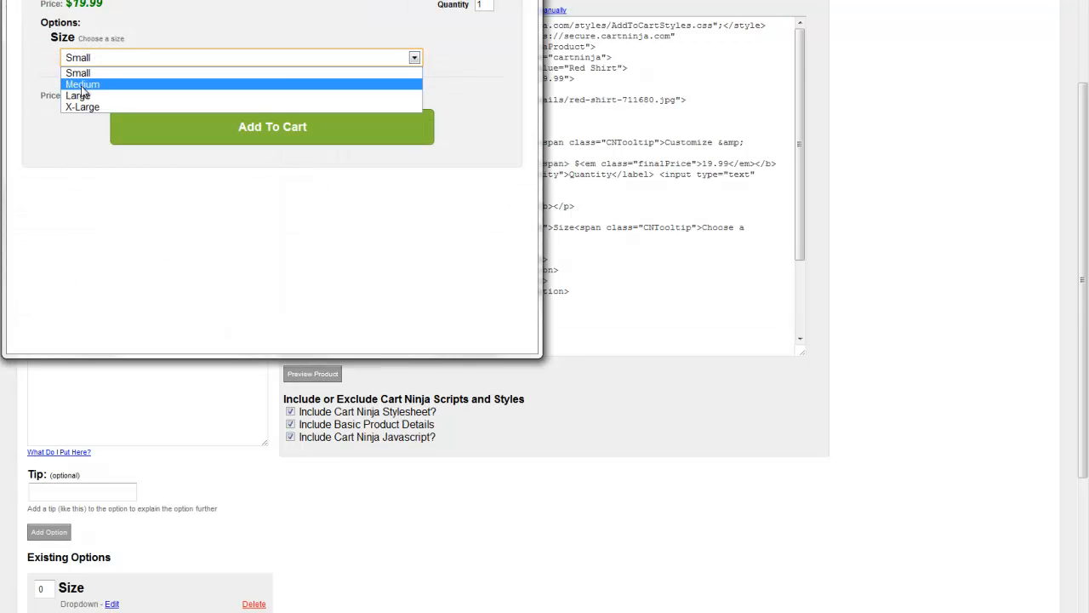
{"action": "left_click", "coordinate": [85, 85]}
{"action": "left_click", "coordinate": [103, 59]}
{"action": "left_click", "coordinate": [104, 97]}
{"action": "left_click", "coordinate": [521, 0]}
Step: Open the existing Size option for editing
{"action": "scroll", "coordinate": [205, 200], "scroll_direction": "down", "scroll_amount": 3}
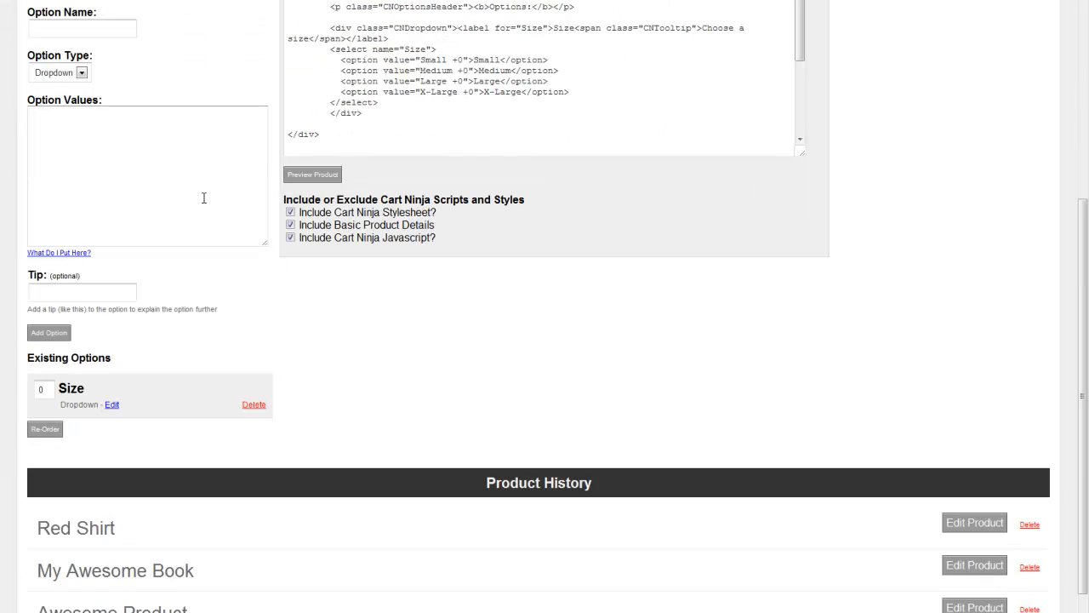
{"action": "left_click", "coordinate": [111, 405]}
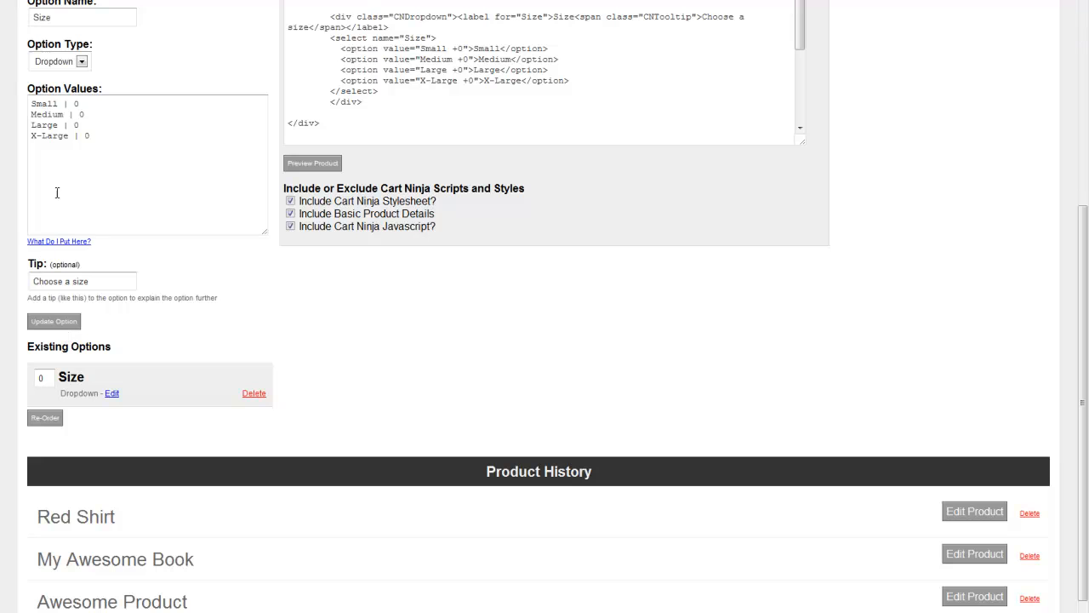
{"action": "double_click", "coordinate": [76, 103]}
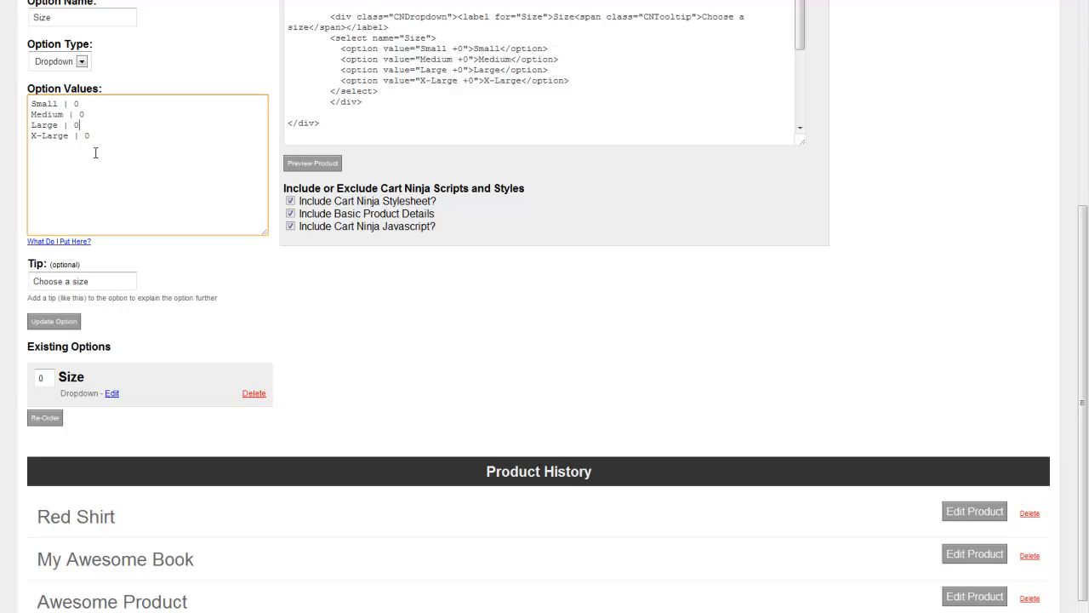
{"action": "left_click_drag", "start_coordinate": [91, 136], "coordinate": [81, 143]}
{"action": "left_click", "coordinate": [79, 143]}
{"action": "scroll", "coordinate": [357, 285], "scroll_direction": "up", "scroll_amount": 2}
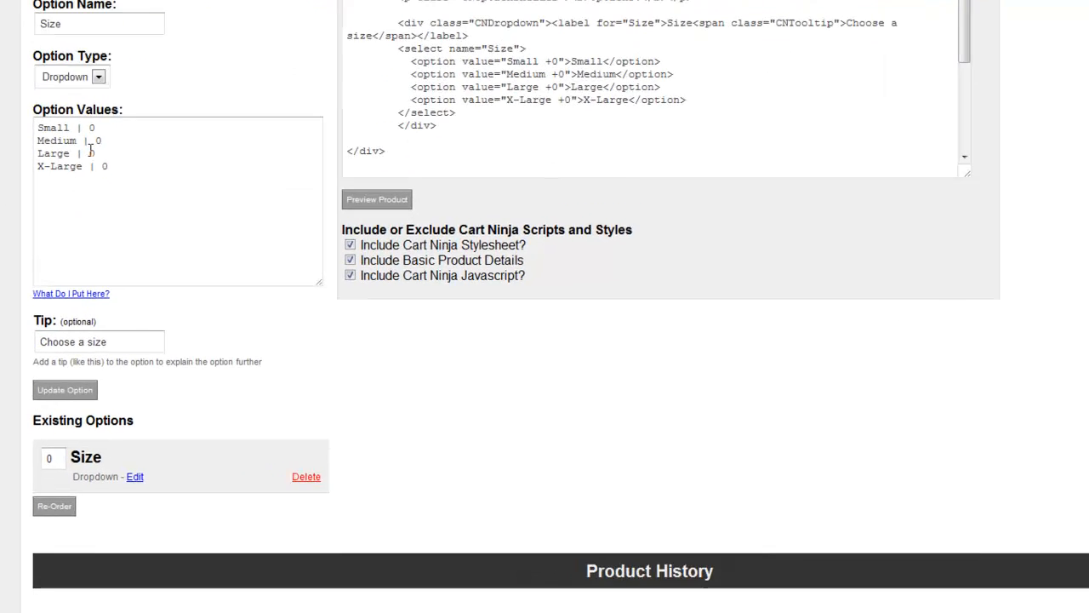
{"action": "left_click", "coordinate": [70, 261]}
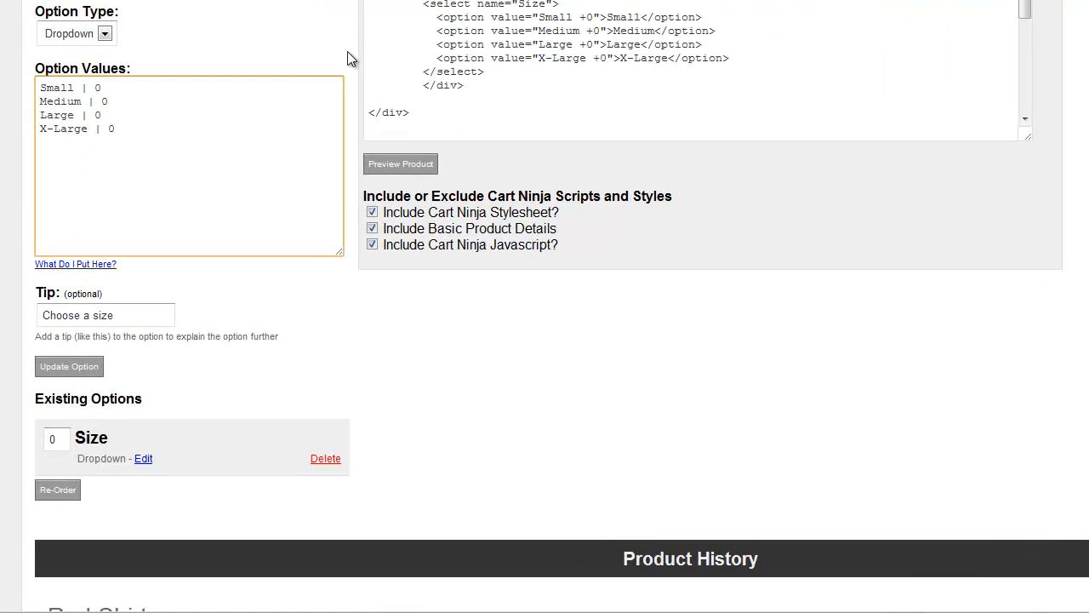
Step: Extend the X-Large value's label with "- add $15" and set its price modifier to 15
{"action": "type", "text": "- add $15"}
{"action": "key", "text": "Delete"}
{"action": "type", "text": "15 - +$15"}
Step: Extend the Large value's label with "- add $10", set its price modifier to 10, and update the Size option
{"action": "key", "text": "BackSpace"}
{"action": "type", "text": "add"}
{"action": "key", "text": "BackSpace"}
{"action": "type", "text": "0"}
{"action": "key", "text": "End"}
{"action": "key", "text": "BackSpace"}
{"action": "type", "text": "10"}
{"action": "left_click", "coordinate": [53, 366]}
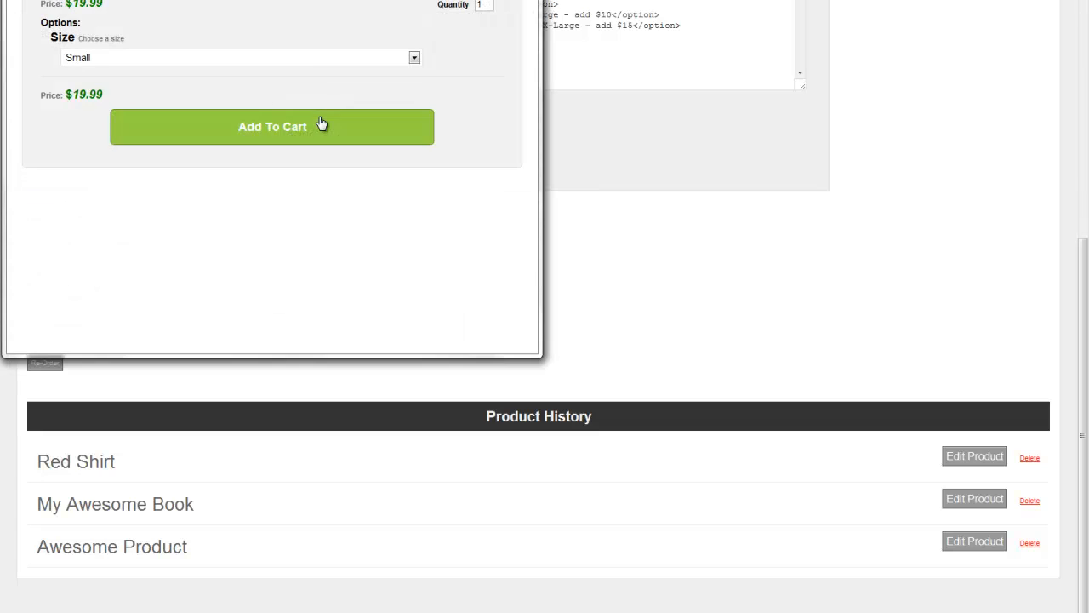
Step: Try the Large, X-Large and Small values in the preview's Size dropdown to check their price modifiers
{"action": "left_click", "coordinate": [309, 159]}
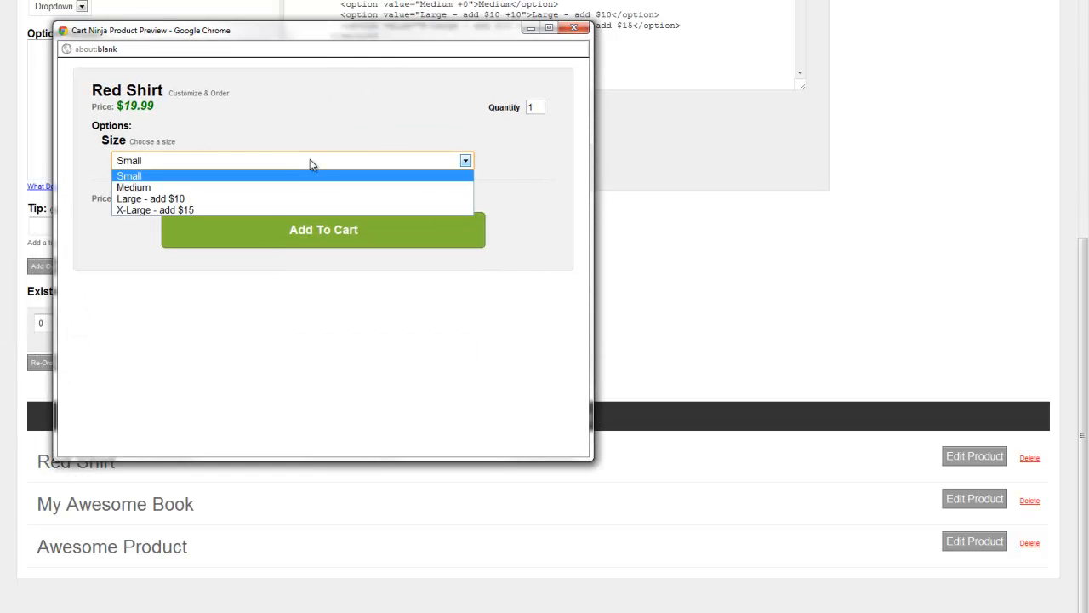
{"action": "left_click", "coordinate": [202, 201]}
{"action": "left_click", "coordinate": [228, 163]}
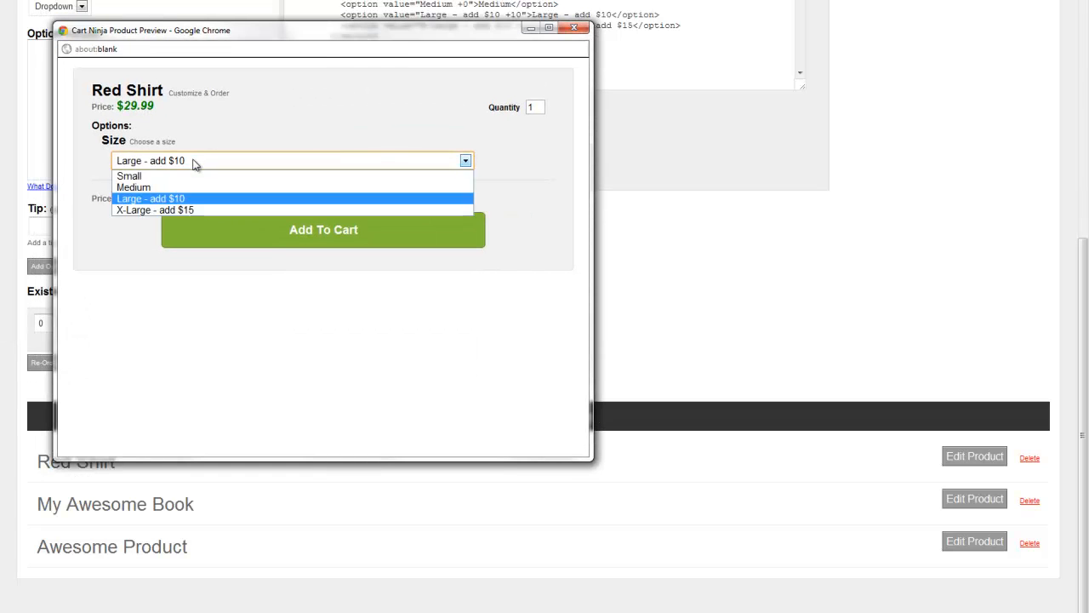
{"action": "left_click", "coordinate": [188, 209]}
{"action": "left_click", "coordinate": [189, 160]}
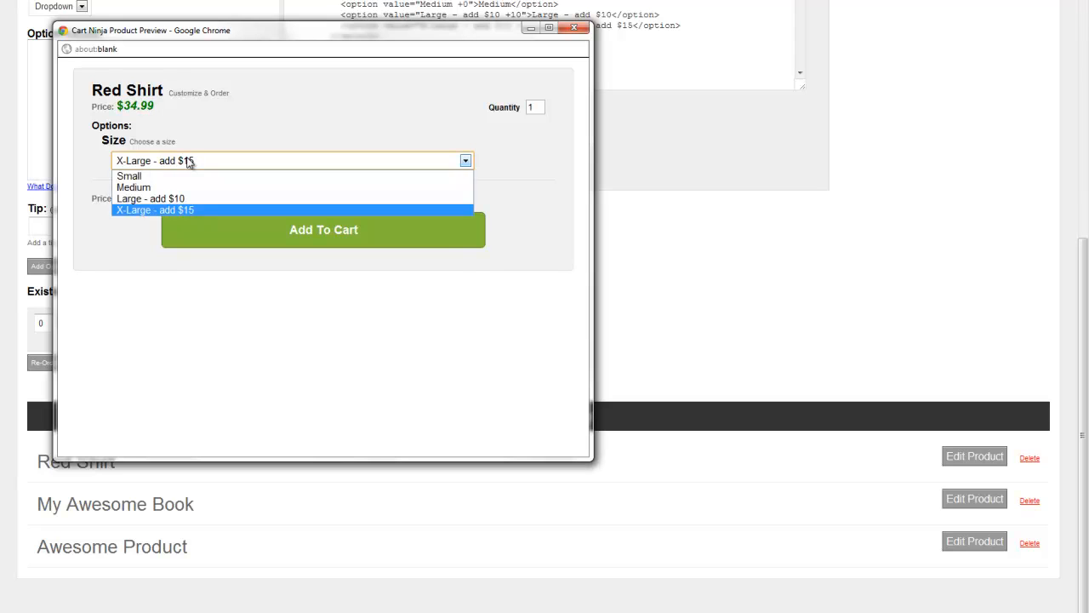
{"action": "left_click", "coordinate": [175, 197]}
{"action": "left_click", "coordinate": [165, 163]}
{"action": "left_click", "coordinate": [163, 175]}
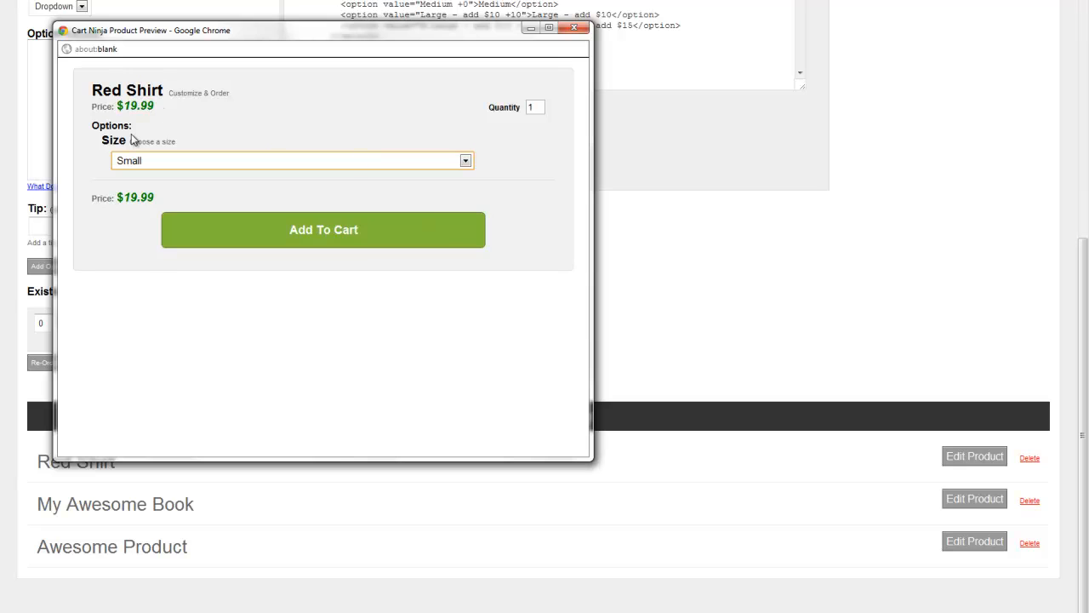
Step: Add the Red Shirt in X-Large to the cart and review its cart entry before closing the cart window
{"action": "left_click", "coordinate": [182, 163]}
{"action": "left_click", "coordinate": [170, 209]}
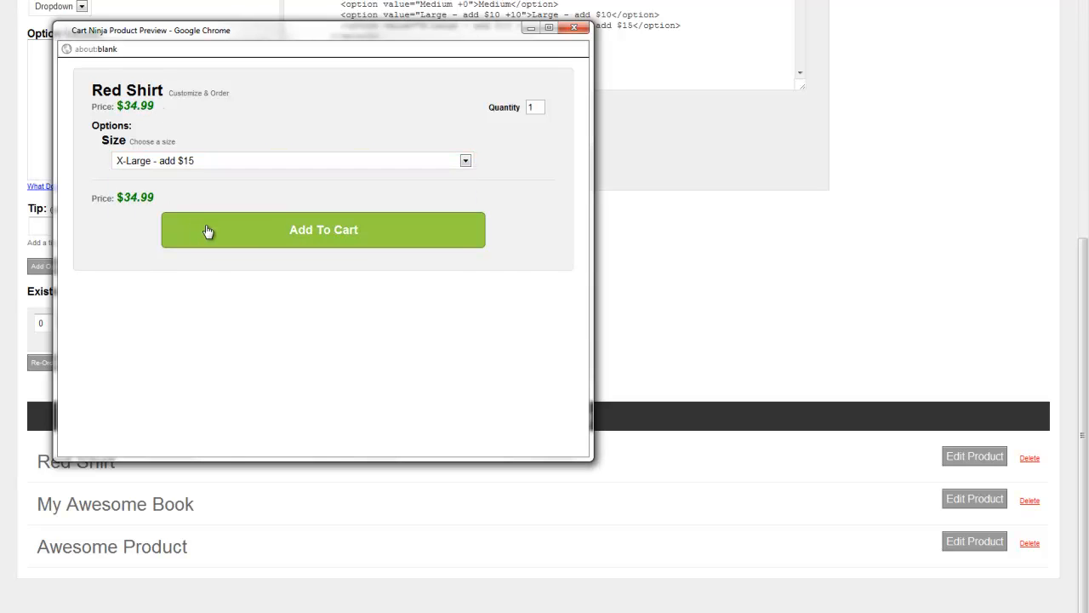
{"action": "left_click", "coordinate": [208, 230]}
{"action": "scroll", "coordinate": [351, 186], "scroll_direction": "down", "scroll_amount": 4}
{"action": "mouse_move", "coordinate": [166, 208]}
{"action": "left_mouse_down"}
{"action": "mouse_move", "coordinate": [245, 198]}
{"action": "mouse_move", "coordinate": [161, 219]}
{"action": "left_mouse_up"}
{"action": "left_click", "coordinate": [245, 198]}
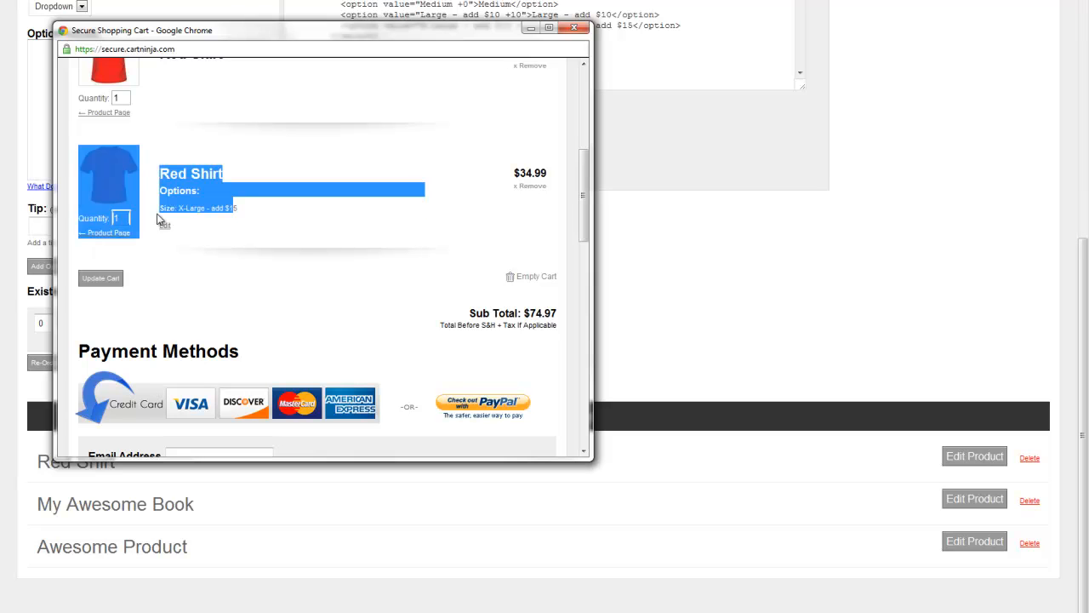
{"action": "left_click", "coordinate": [199, 207]}
{"action": "scroll", "coordinate": [232, 182], "scroll_direction": "down", "scroll_amount": 5}
{"action": "scroll", "coordinate": [232, 196], "scroll_direction": "up", "scroll_amount": 10}
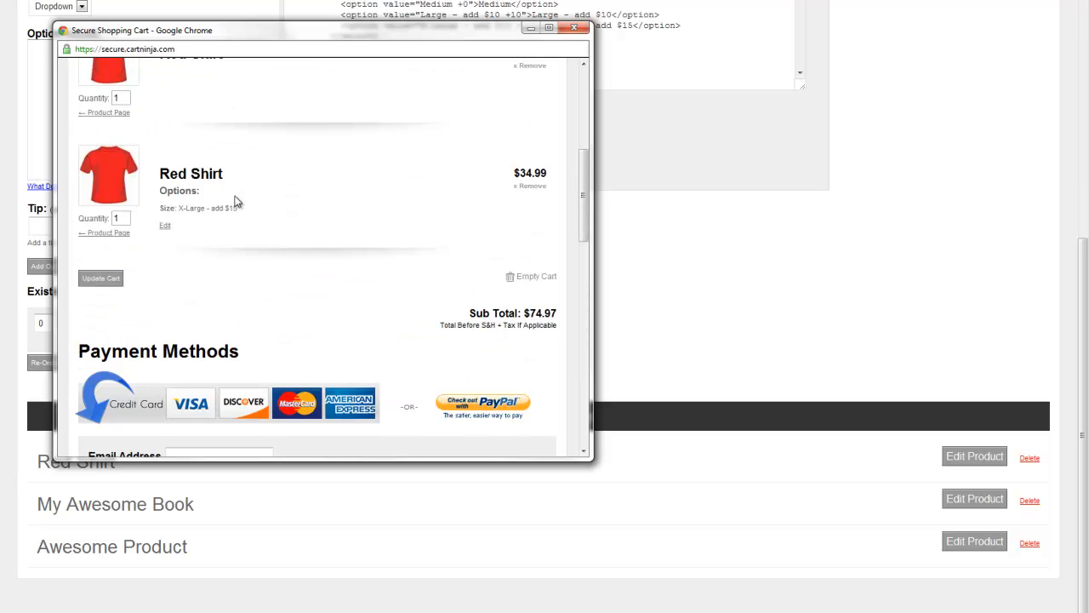
{"action": "left_click", "coordinate": [573, 28]}
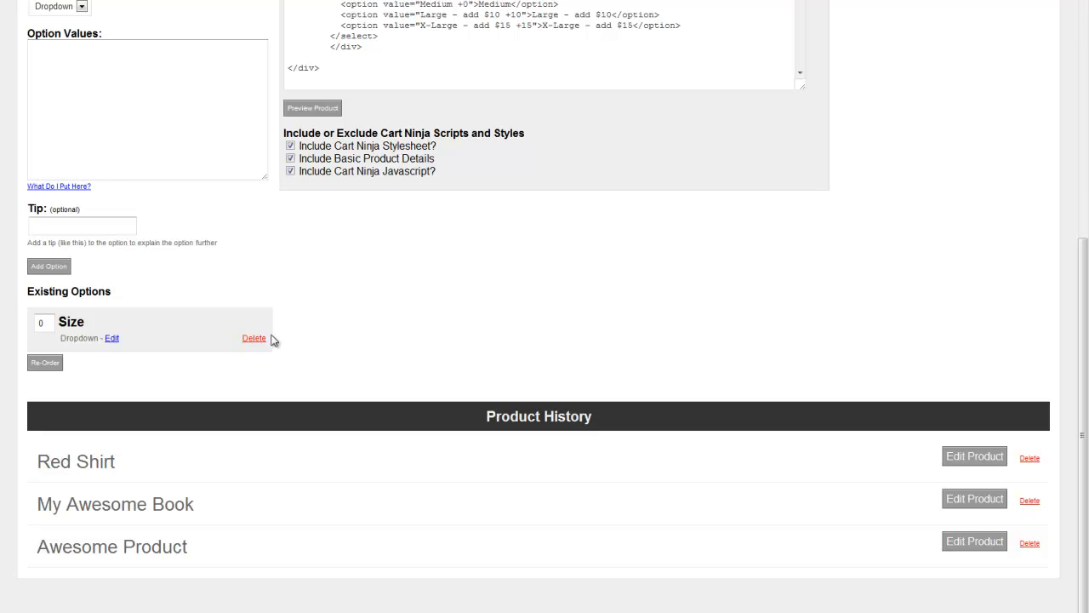
Step: Start a new product option of type Radio and name it "Shape"
{"action": "scroll", "coordinate": [155, 322], "scroll_direction": "up", "scroll_amount": 3}
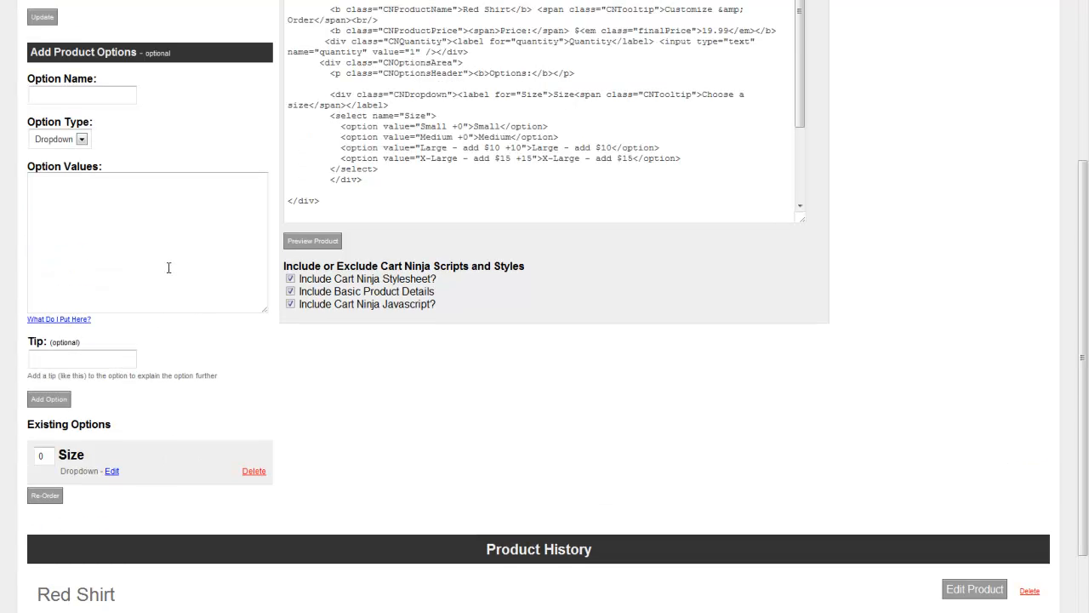
{"action": "scroll", "coordinate": [218, 140], "scroll_direction": "up", "scroll_amount": 2}
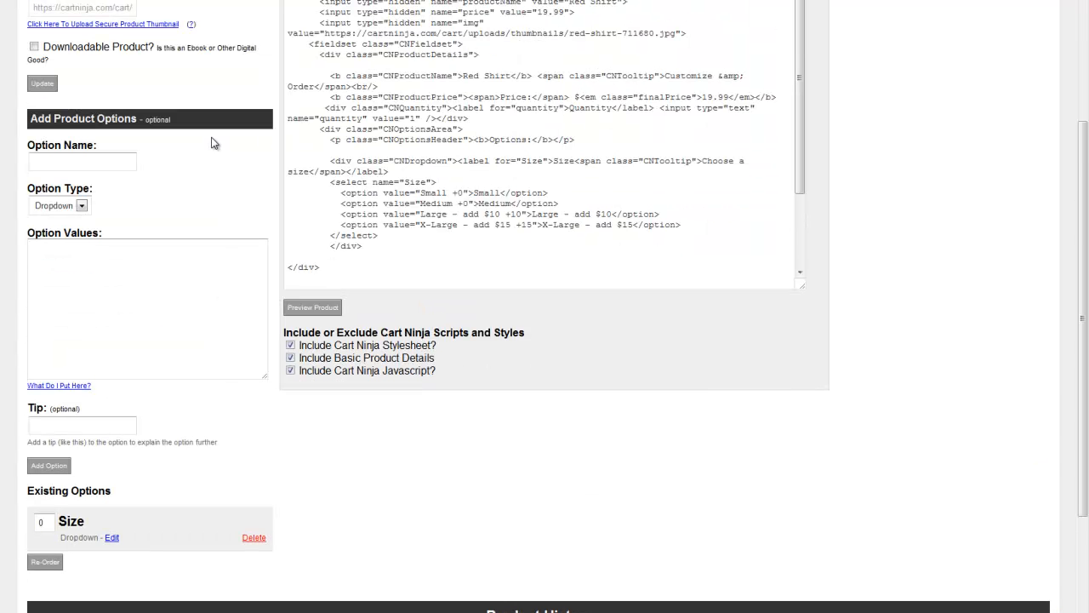
{"action": "left_click", "coordinate": [60, 140]}
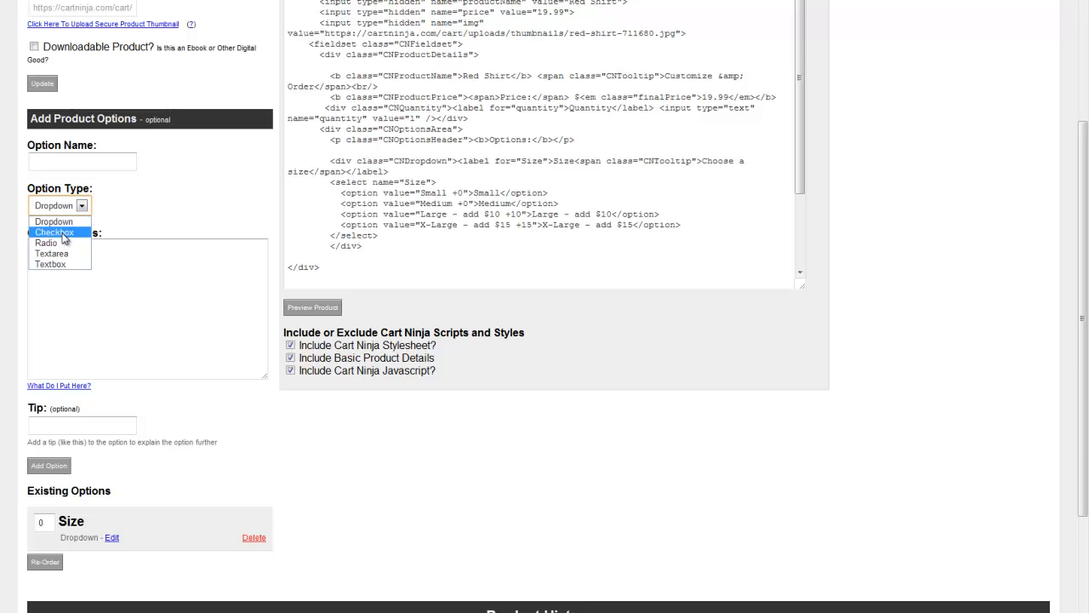
{"action": "left_click", "coordinate": [51, 242]}
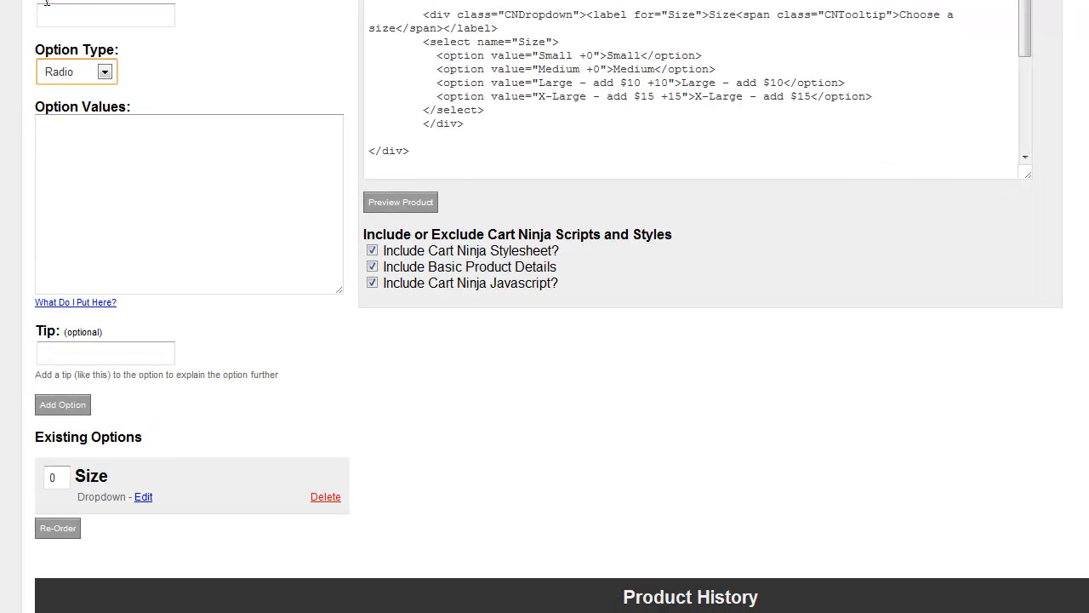
{"action": "left_click", "coordinate": [110, 16]}
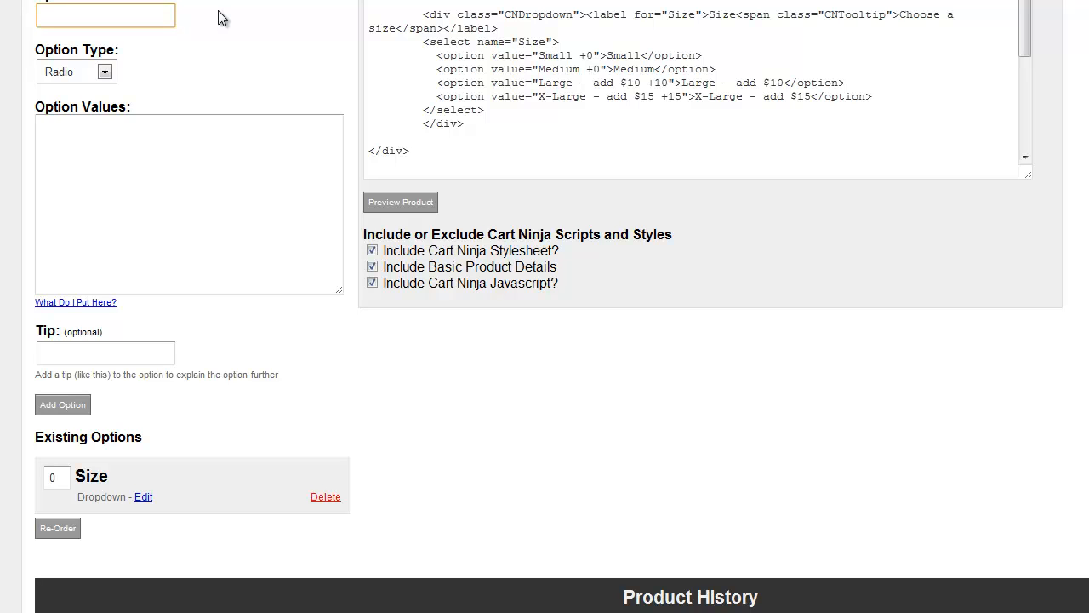
{"action": "type", "text": "Shape"}
{"action": "key", "text": "Tab"}
{"action": "key", "text": "Tab"}
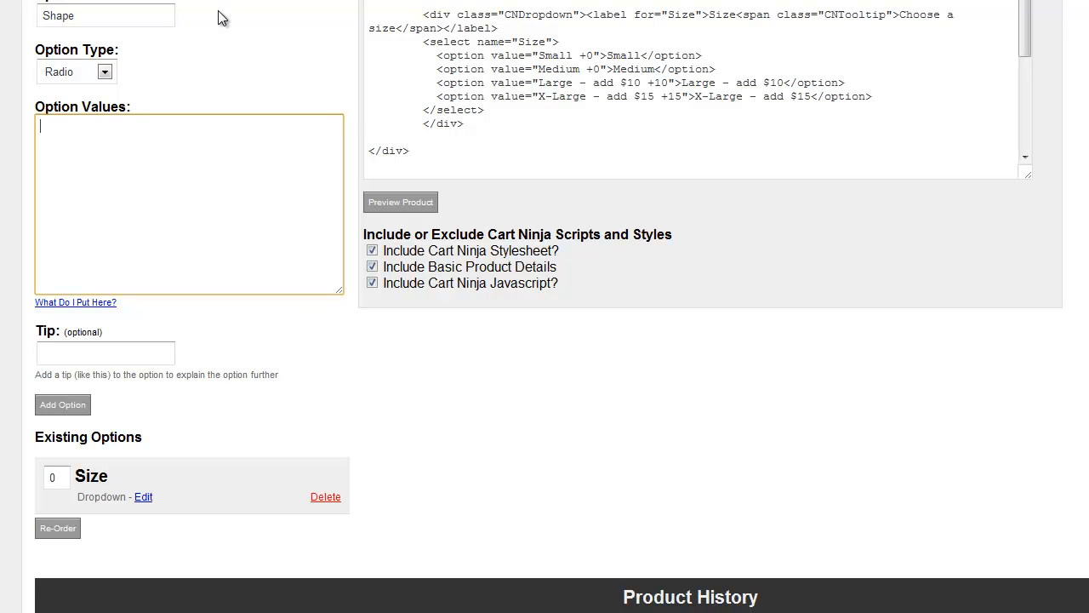
Step: Enter the Shape option values "Regular | 0", "Fitted - add $20 | 20" and "Female | 0" on separate lines
{"action": "type", "text": "Regular"}
{"action": "type", "text": " | 0"}
{"action": "type", "text": "Fitted"}
{"action": "type", "text": " | 20"}
{"action": "type", "text": " - $20"}
{"action": "type", "text": "add"}
{"action": "key", "text": "Return"}
{"action": "type", "text": "Female"}
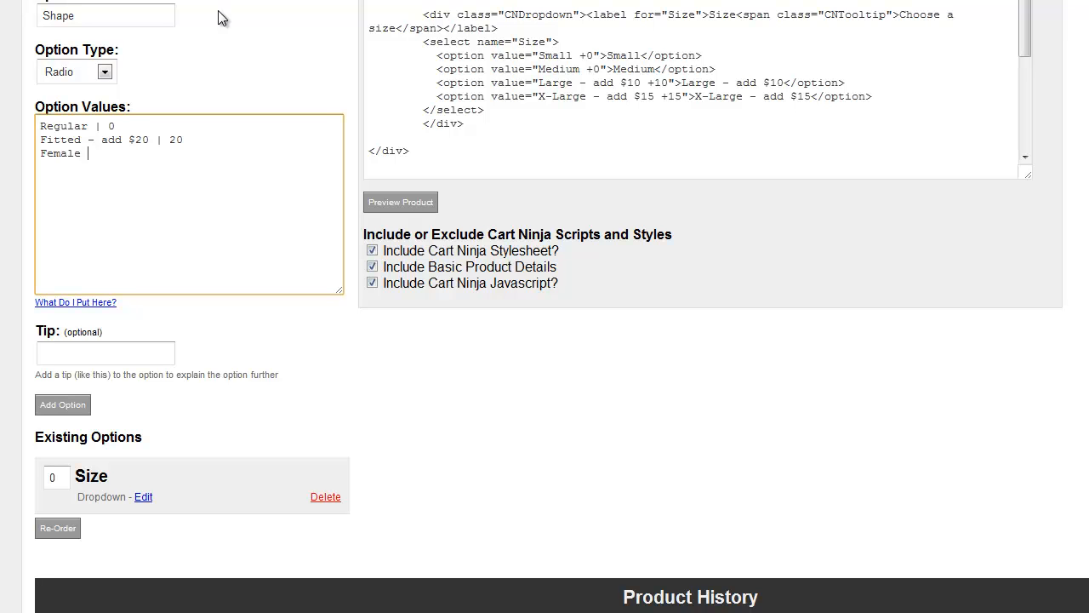
{"action": "type", "text": " | 0"}
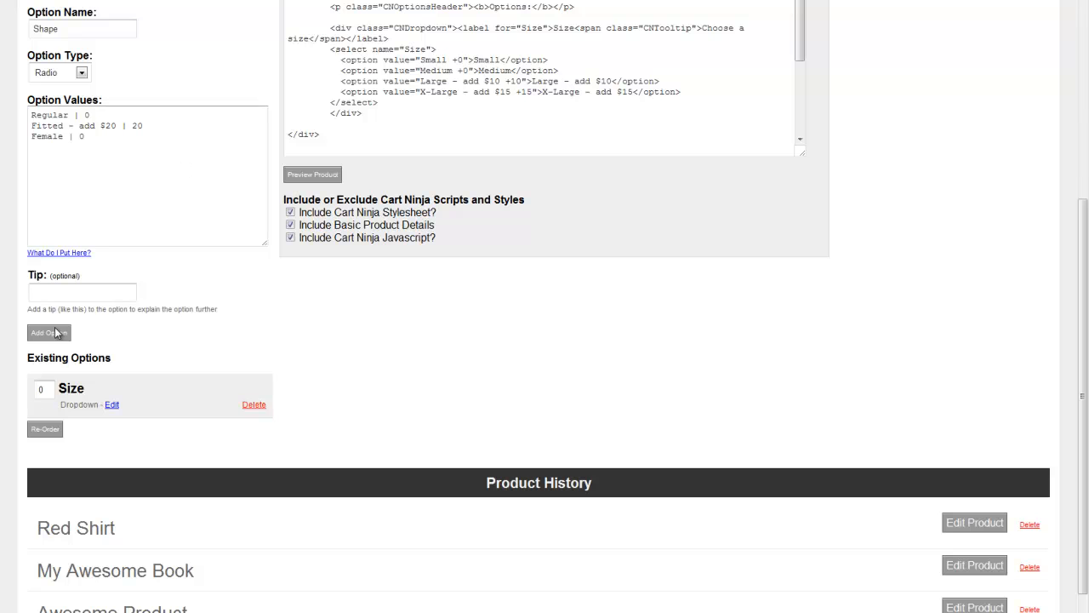
Step: Enter the tip "Choose the style / shape of your shirt" and add the Shape option to the product
{"action": "left_click", "coordinate": [85, 292]}
{"action": "type", "text": "Choose the style"}
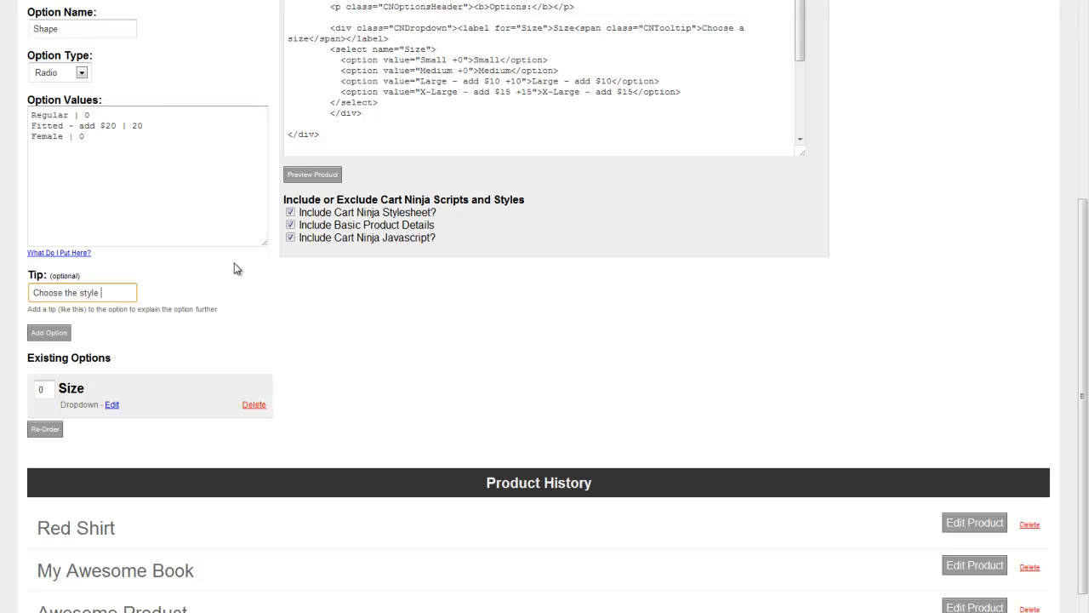
{"action": "type", "text": " / shape of your shirt"}
{"action": "left_click", "coordinate": [47, 333]}
Step: Preview the product and try the Female and Fitted shapes, combining Fitted with the Large size
{"action": "scroll", "coordinate": [314, 266], "scroll_direction": "up", "scroll_amount": 3}
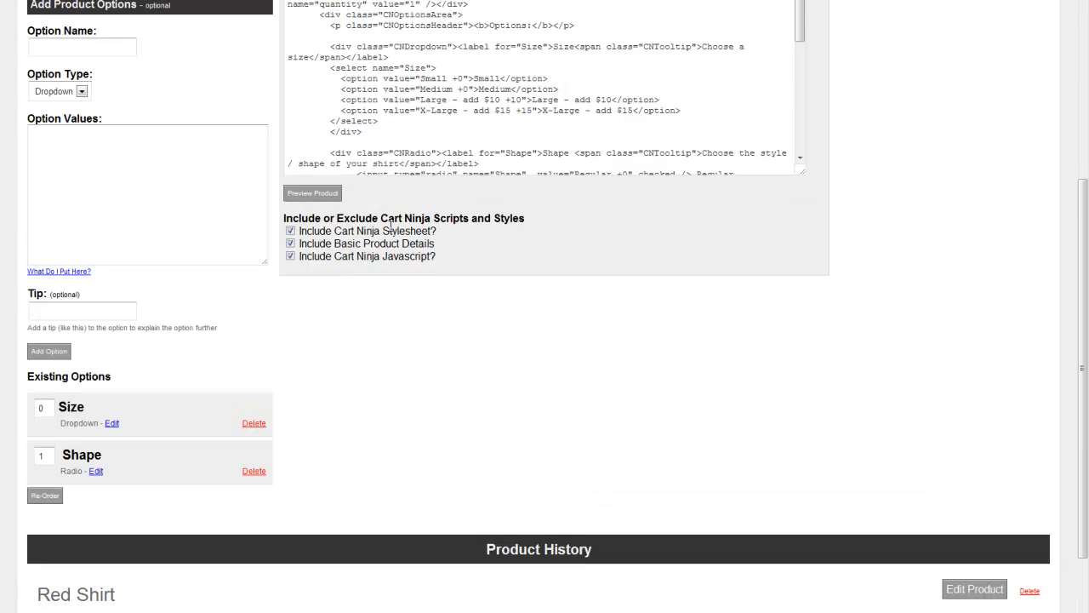
{"action": "left_click", "coordinate": [324, 198]}
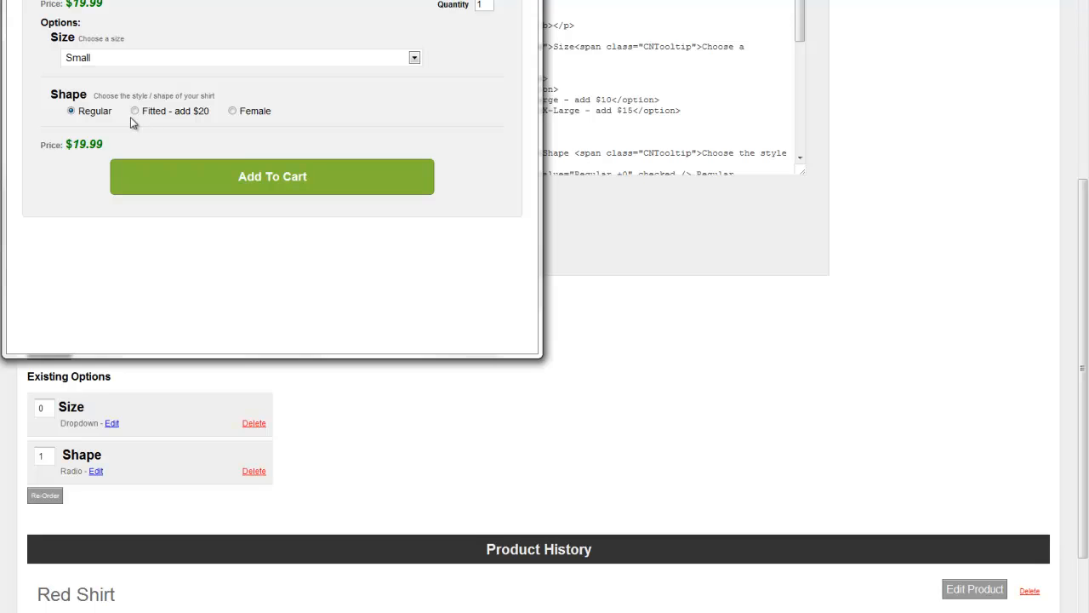
{"action": "left_click", "coordinate": [233, 111]}
{"action": "left_click", "coordinate": [140, 112]}
{"action": "left_click", "coordinate": [109, 56]}
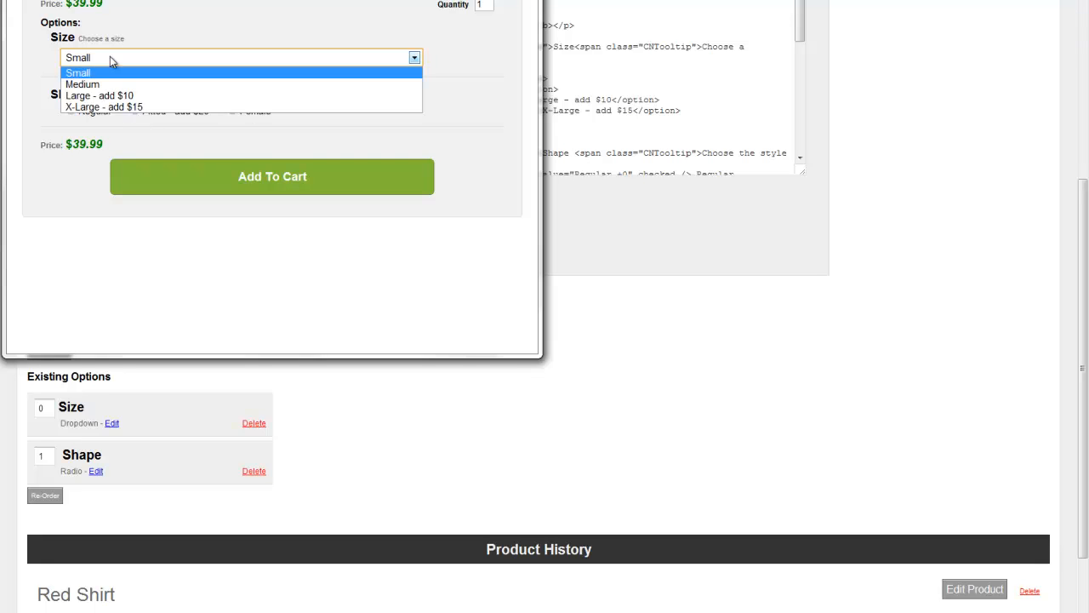
{"action": "left_click", "coordinate": [124, 96]}
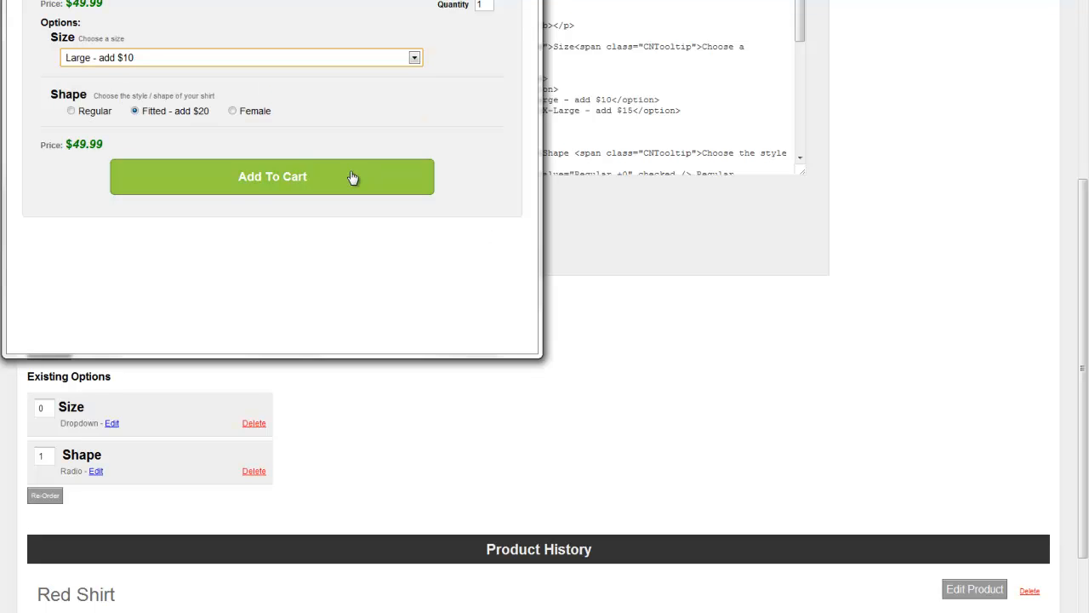
Step: Set the type of a new product option to Checkbox
{"action": "scroll", "coordinate": [86, 283], "scroll_direction": "up", "scroll_amount": 3}
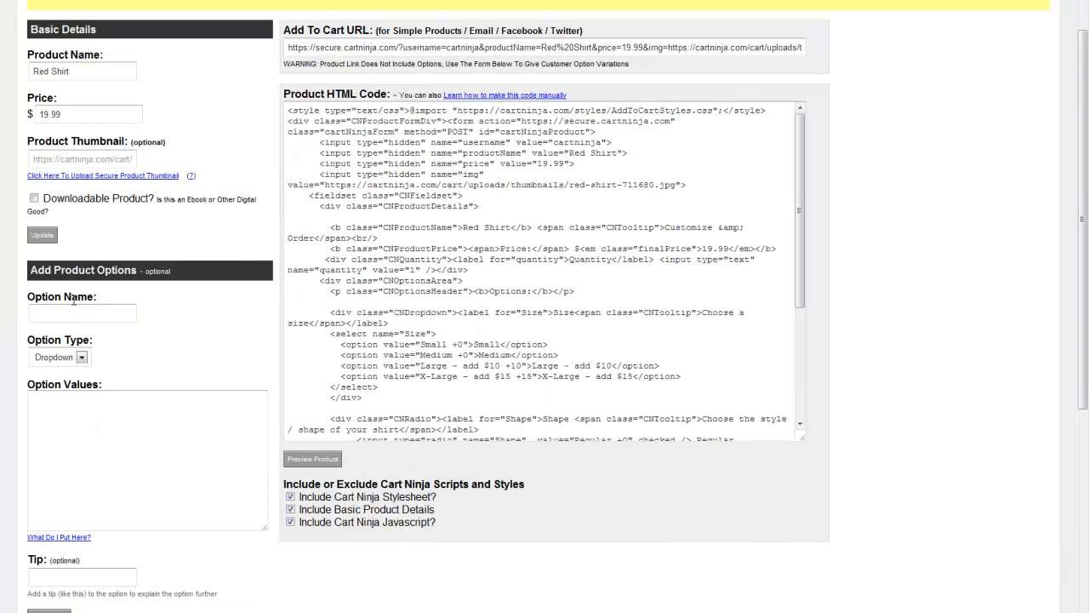
{"action": "scroll", "coordinate": [95, 266], "scroll_direction": "down", "scroll_amount": 1}
{"action": "left_click", "coordinate": [58, 223]}
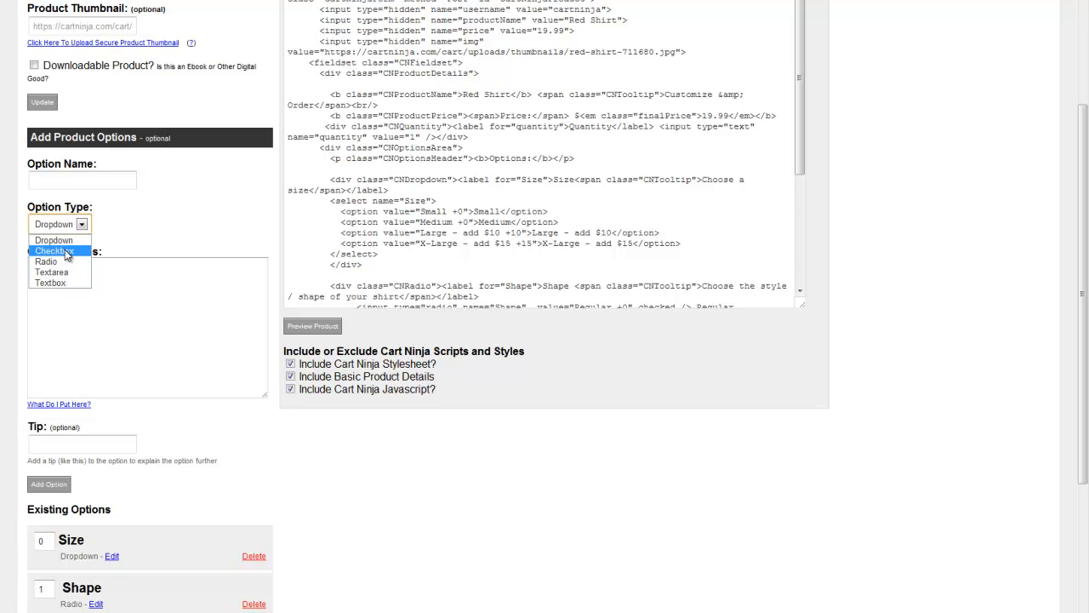
{"action": "left_click", "coordinate": [66, 253]}
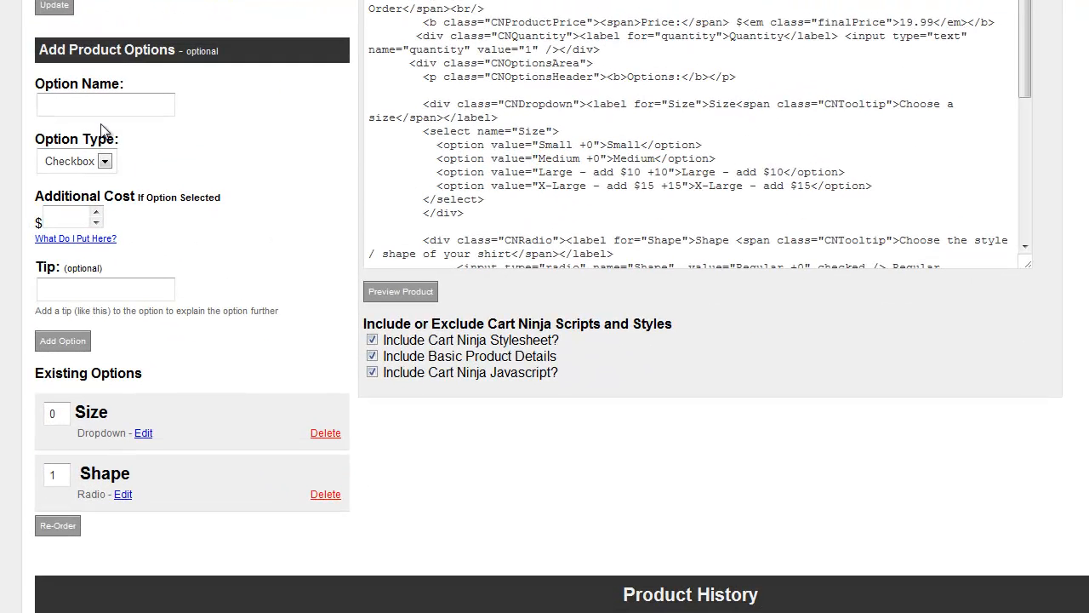
Step: Name the new checkbox option "Make T-Shirt Waterproof"
{"action": "left_click", "coordinate": [84, 182]}
{"action": "type", "text": "Make T-Shirt Waterproof"}
{"action": "key", "text": "Tab"}
{"action": "key", "text": "Tab"}
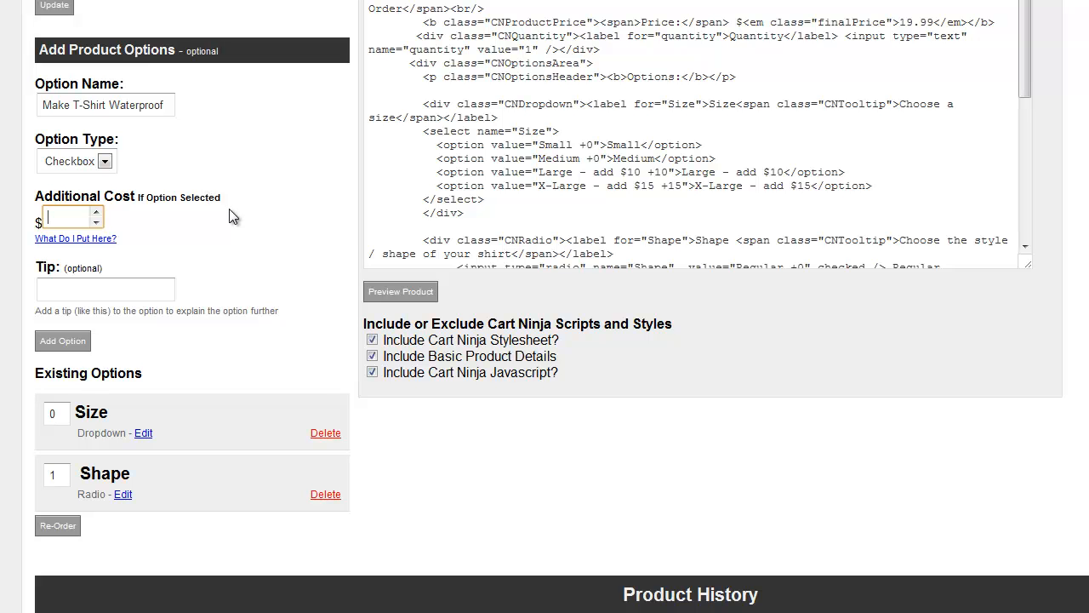
Step: Set the checkbox option's additional cost to 15, enter the tip "Add $15", and add the option
{"action": "type", "text": "15"}
{"action": "key", "text": "Tab"}
{"action": "key", "text": "Tab"}
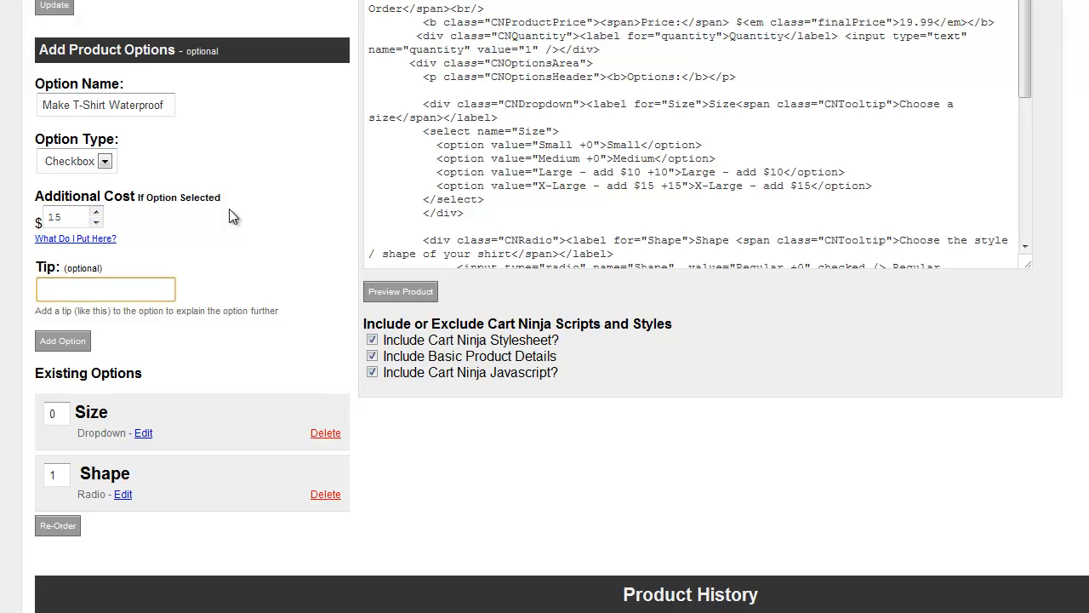
{"action": "left_click", "coordinate": [170, 106]}
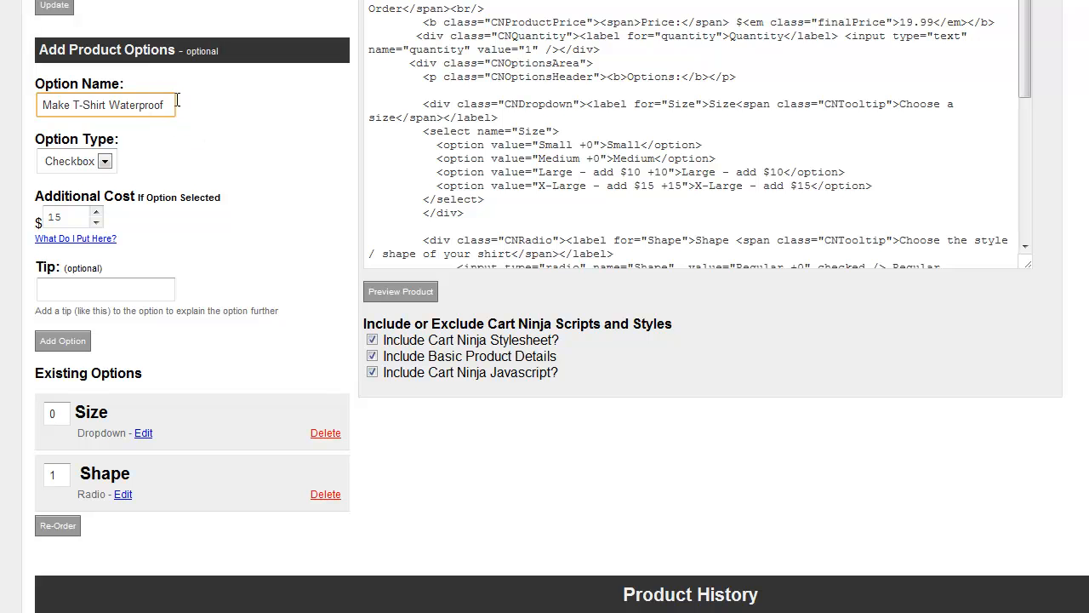
{"action": "left_click", "coordinate": [104, 296]}
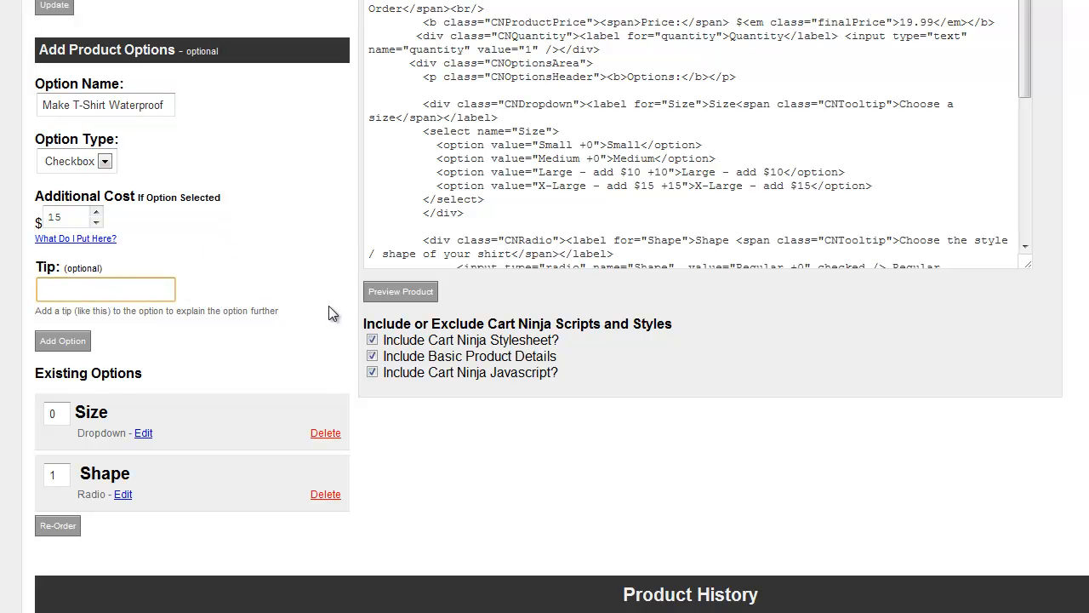
{"action": "type", "text": "Add $15"}
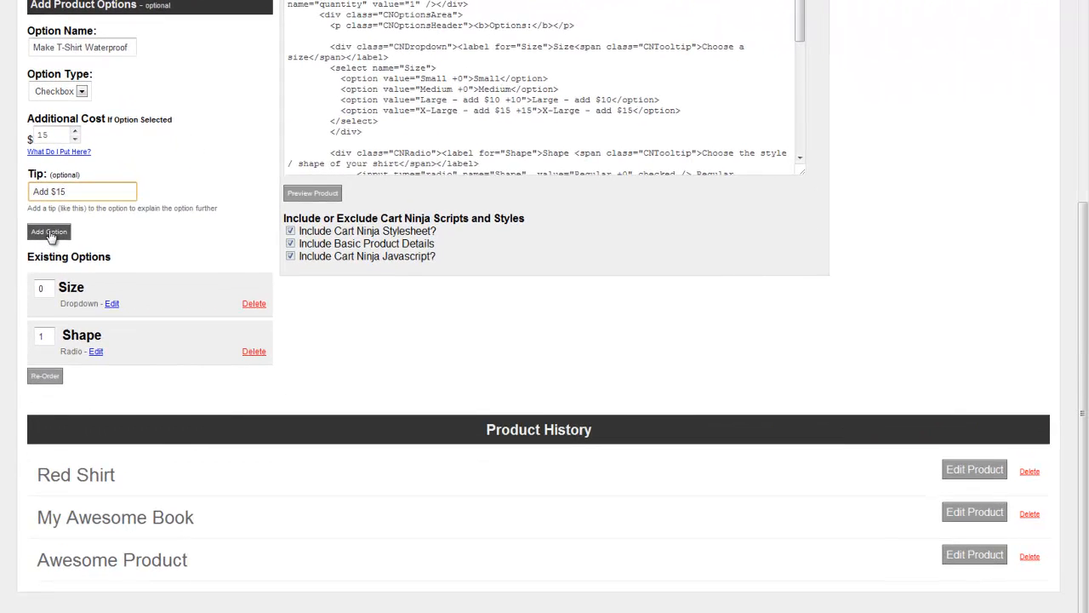
{"action": "left_click", "coordinate": [61, 332]}
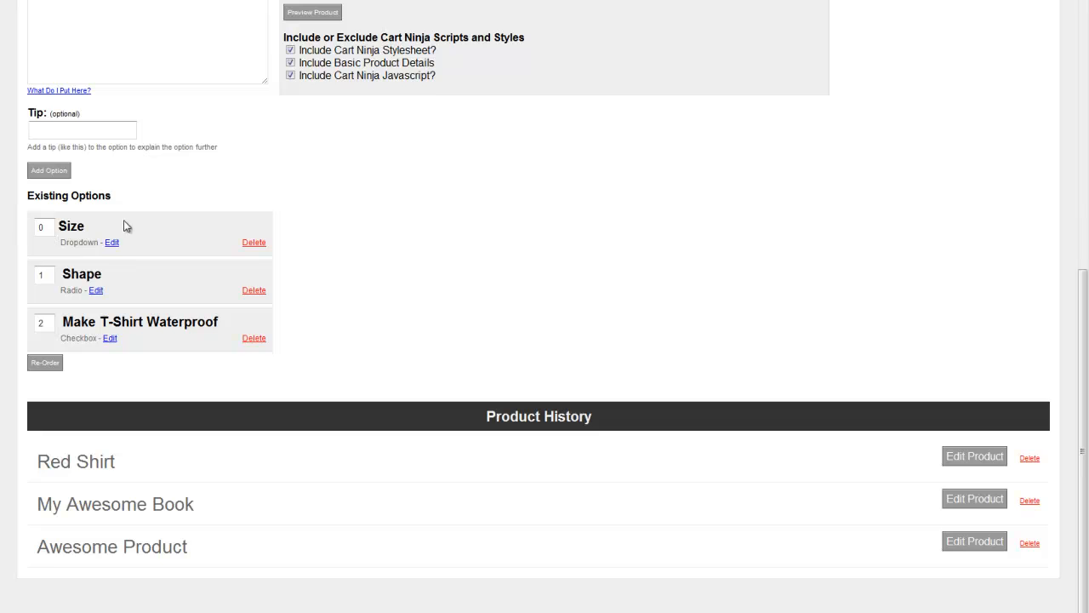
Step: Preview the product and examine the Make T-Shirt Waterproof checkbox along with the Shape and checkbox tip texts
{"action": "scroll", "coordinate": [49, 230], "scroll_direction": "up", "scroll_amount": 1}
{"action": "left_click", "coordinate": [323, 81]}
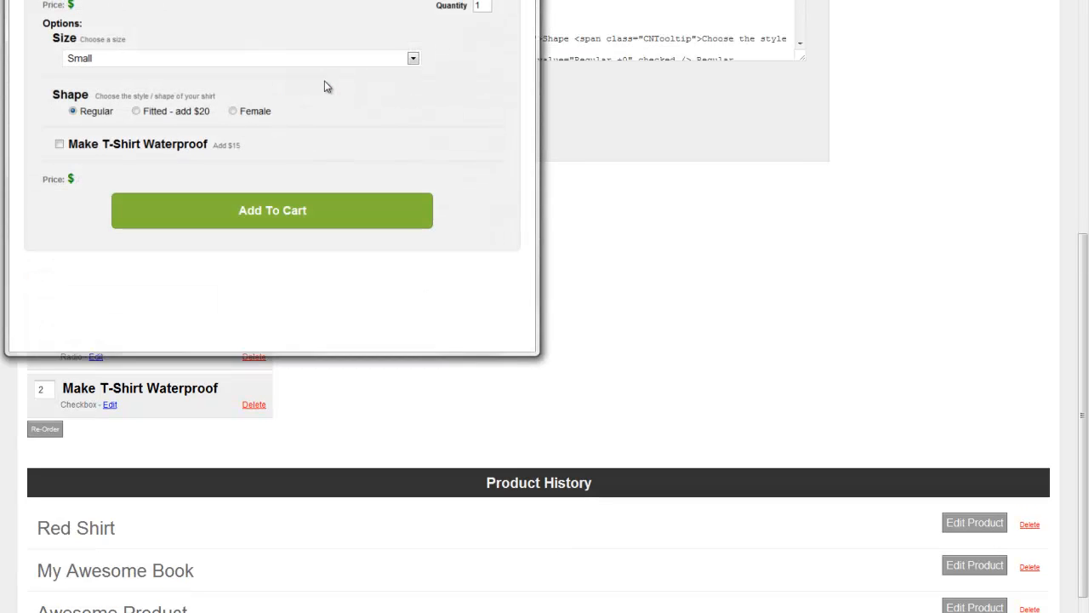
{"action": "left_click_drag", "start_coordinate": [75, 144], "coordinate": [277, 138]}
{"action": "left_click", "coordinate": [155, 144]}
{"action": "left_click", "coordinate": [226, 147]}
{"action": "left_click_drag", "start_coordinate": [98, 95], "coordinate": [218, 97]}
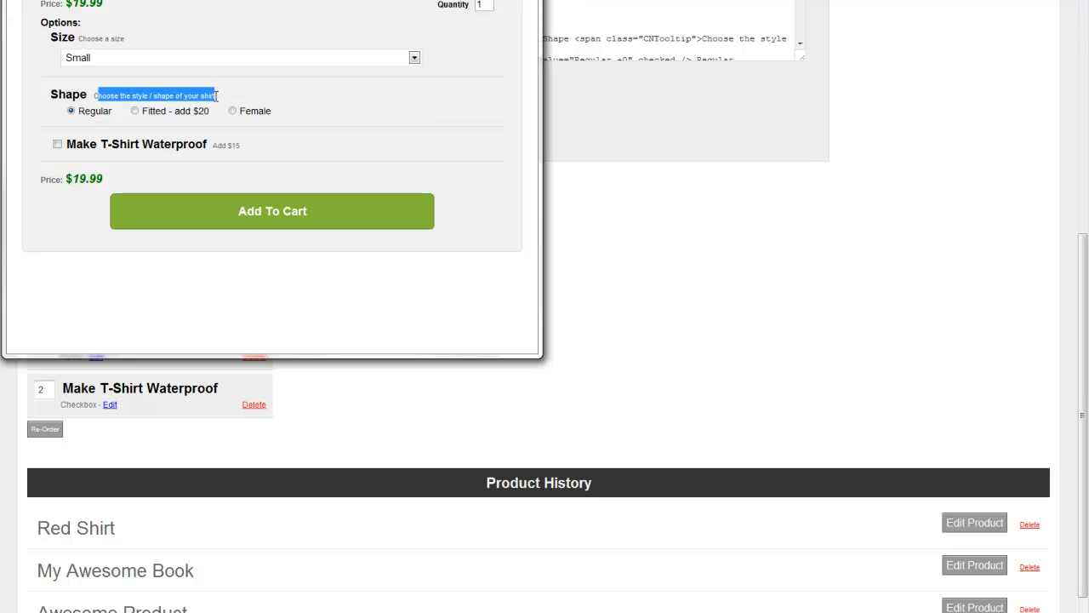
{"action": "left_click", "coordinate": [142, 73]}
{"action": "left_click_drag", "start_coordinate": [213, 147], "coordinate": [252, 149]}
{"action": "left_click", "coordinate": [252, 151]}
Step: Toggle the Make T-Shirt Waterproof checkbox to test its effect on the price, and close the preview
{"action": "left_click", "coordinate": [57, 145]}
{"action": "left_click", "coordinate": [57, 145]}
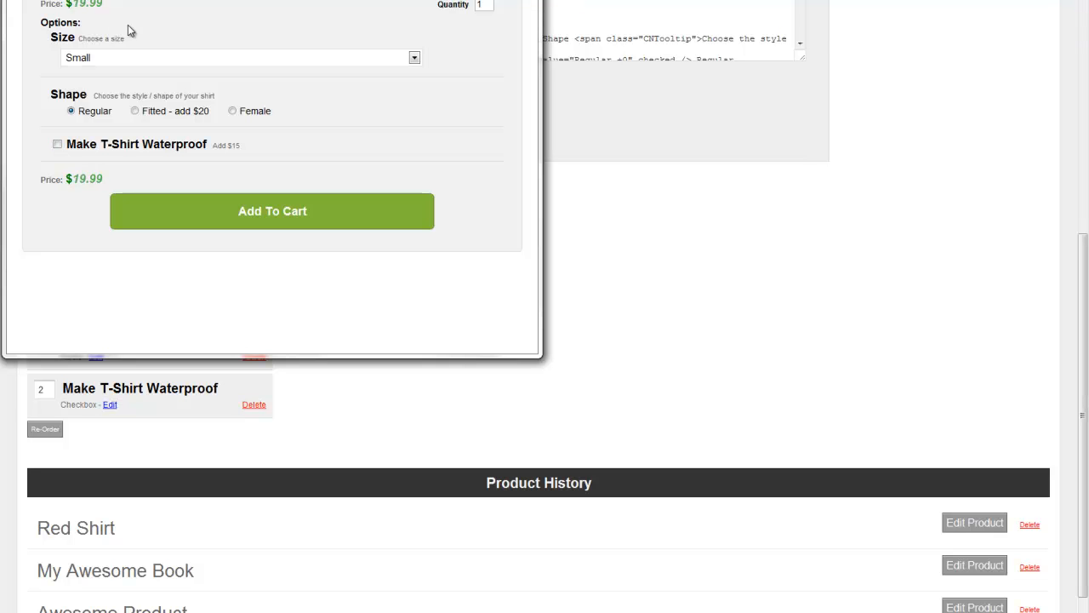
{"action": "left_click", "coordinate": [57, 145]}
{"action": "key", "text": "Escape"}
{"action": "scroll", "coordinate": [366, 304], "scroll_direction": "up", "scroll_amount": 2}
{"action": "scroll", "coordinate": [366, 304], "scroll_direction": "down", "scroll_amount": 3}
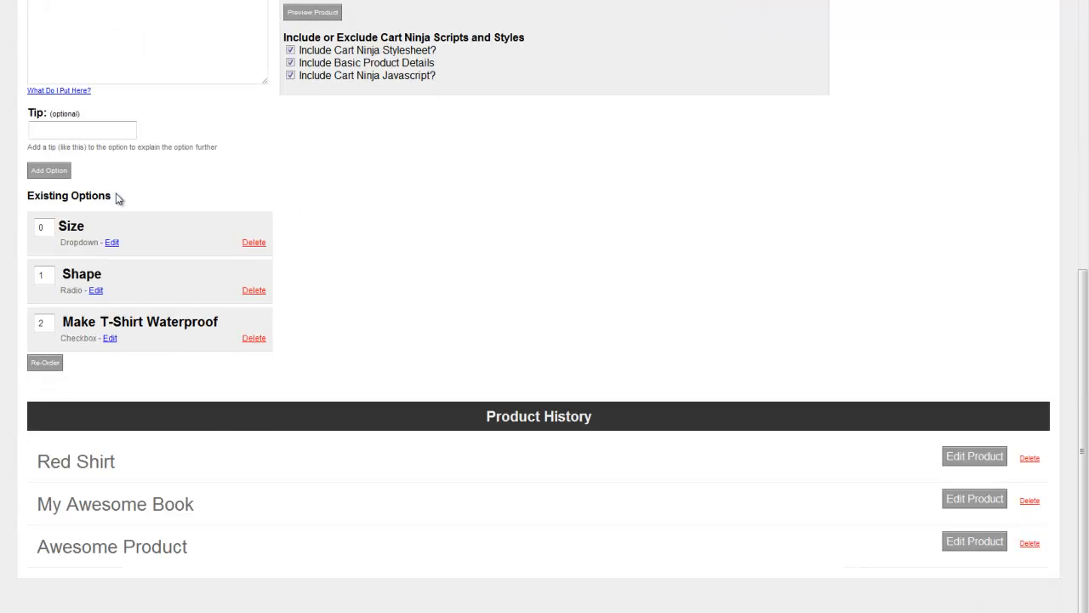
Step: Set the new option's type to Textarea and name it "Additional Notes"
{"action": "scroll", "coordinate": [102, 271], "scroll_direction": "up", "scroll_amount": 5}
{"action": "left_click", "coordinate": [80, 244]}
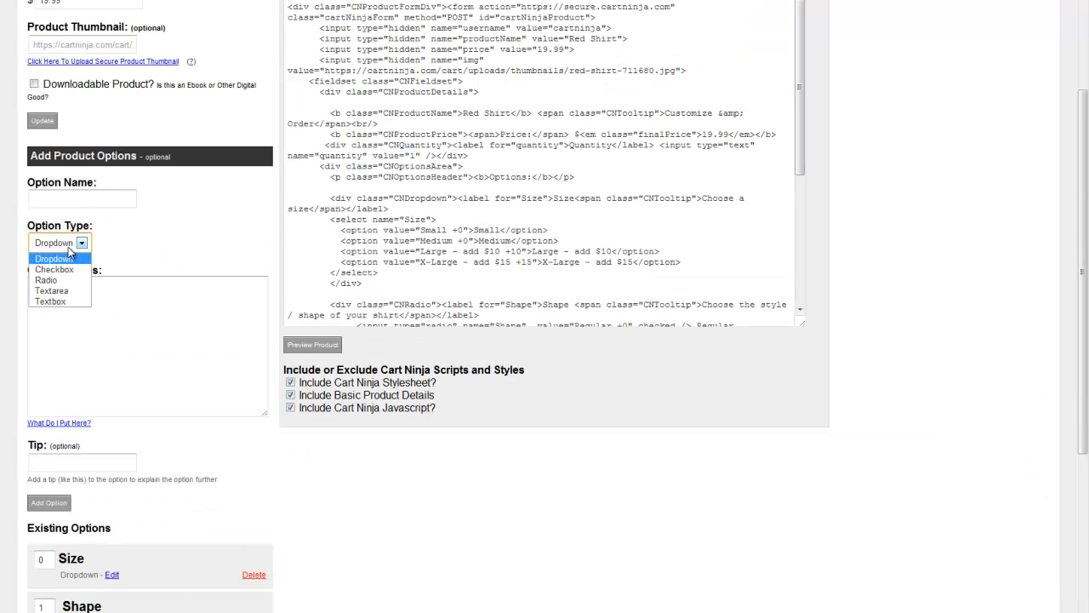
{"action": "left_click", "coordinate": [52, 291]}
{"action": "scroll", "coordinate": [156, 240], "scroll_direction": "down", "scroll_amount": 1}
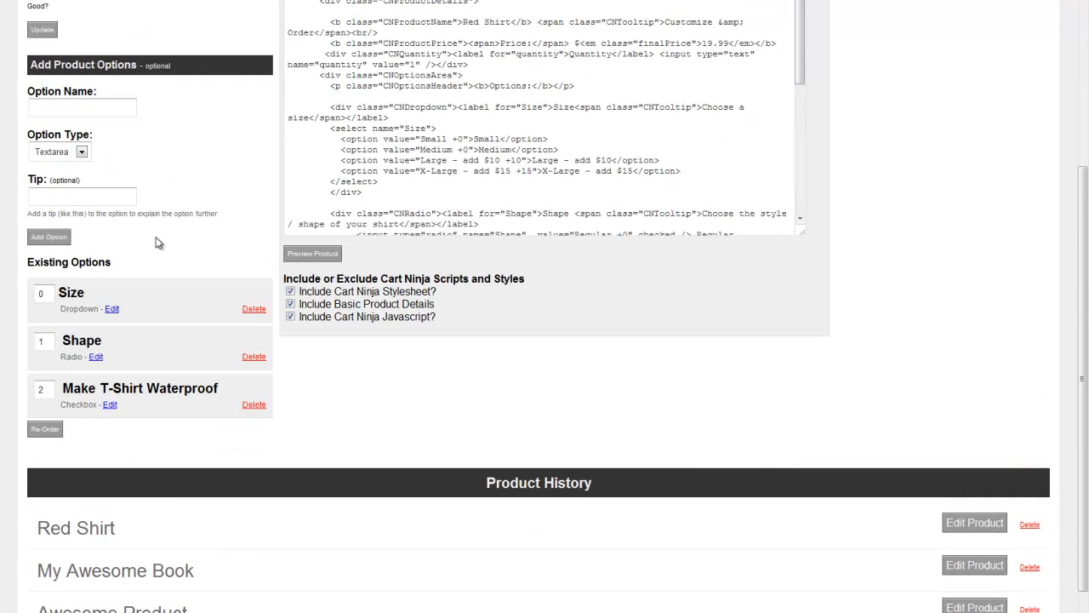
{"action": "left_click", "coordinate": [91, 106]}
{"action": "type", "text": "Additional Notes"}
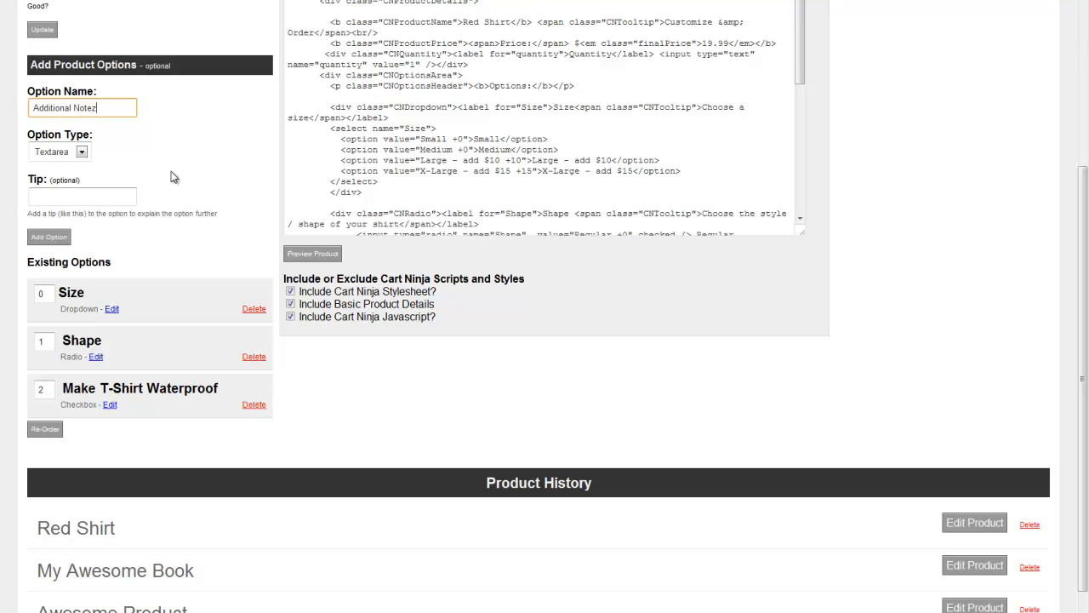
Step: Enter the tip "Anything else we need to know?" for the Additional Notes option and add it to the product
{"action": "key", "text": "Tab"}
{"action": "key", "text": "Tab"}
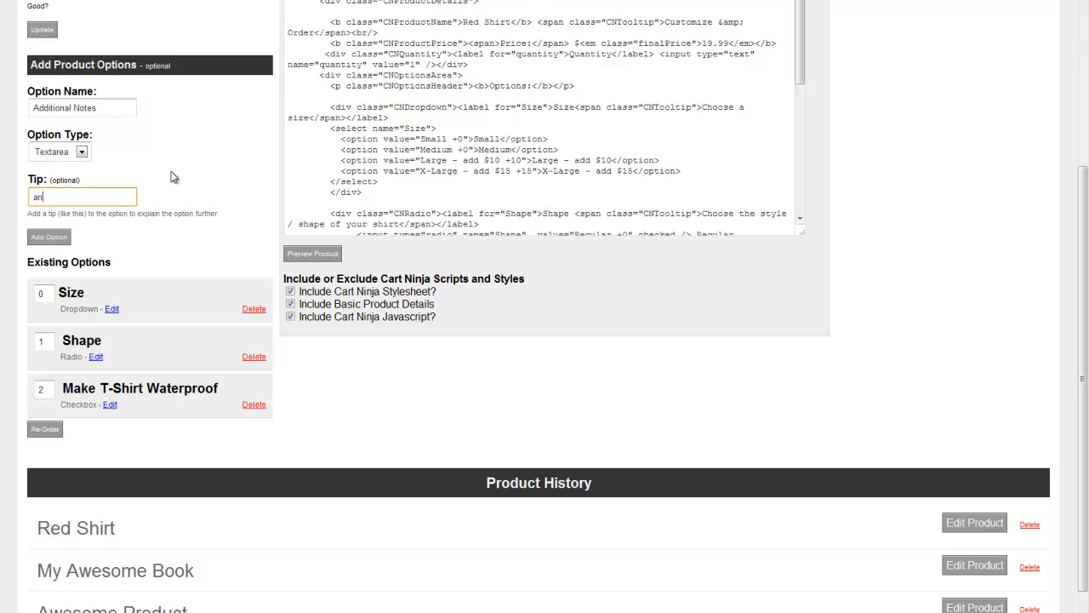
{"action": "type", "text": "Anything else we need to know?"}
{"action": "left_click", "coordinate": [51, 239]}
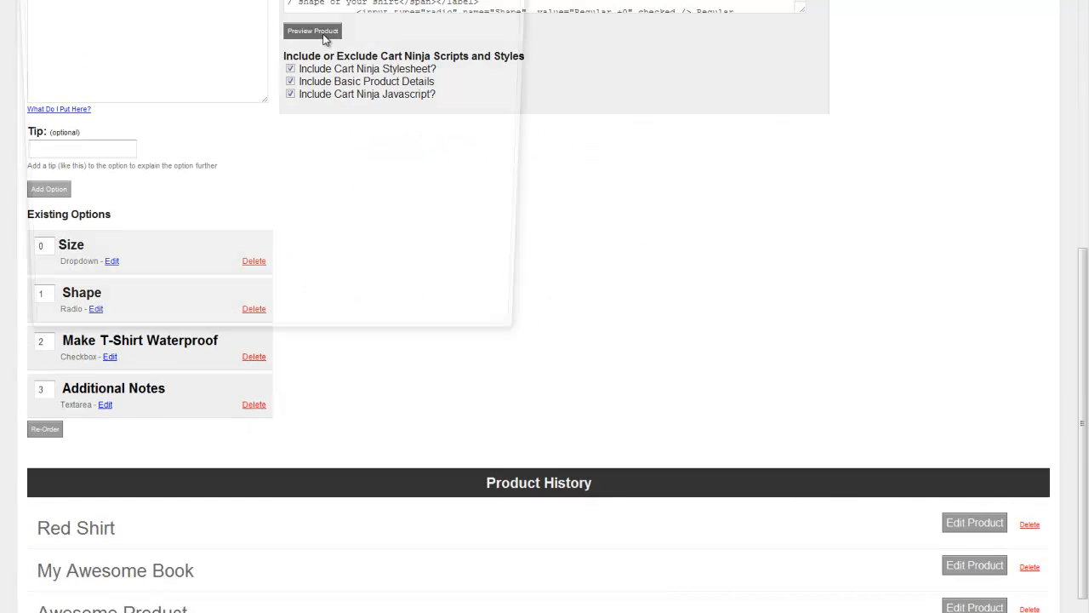
Step: Preview the product to check the Additional Notes text area and its tip, and close the preview
{"action": "left_click", "coordinate": [313, 30]}
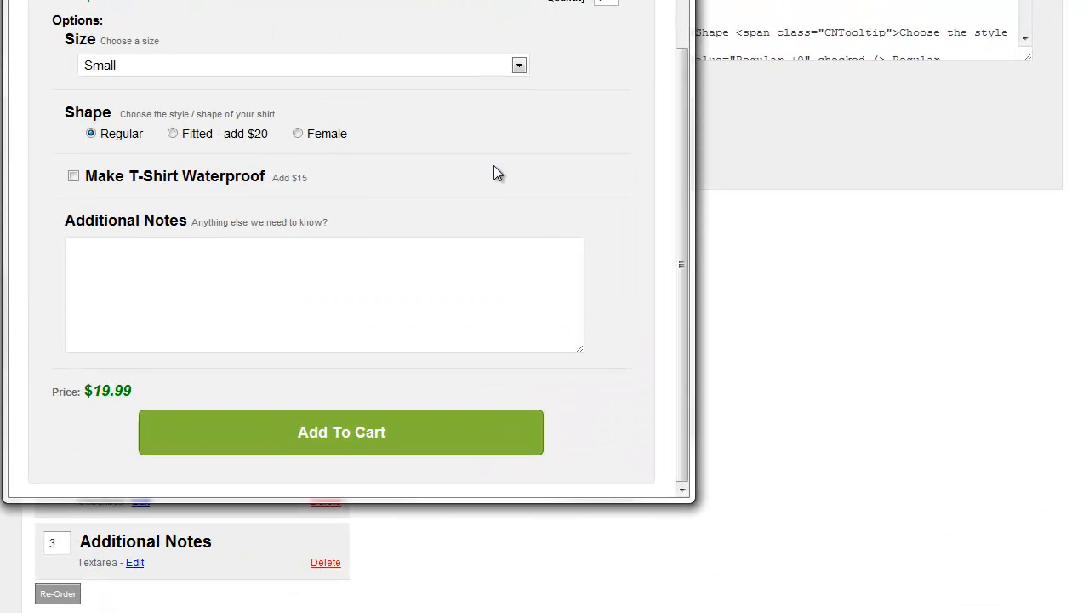
{"action": "left_click", "coordinate": [672, 0]}
Step: Set the new option's type to Textbox and name it "Front Lettering"
{"action": "scroll", "coordinate": [451, 336], "scroll_direction": "up", "scroll_amount": 2}
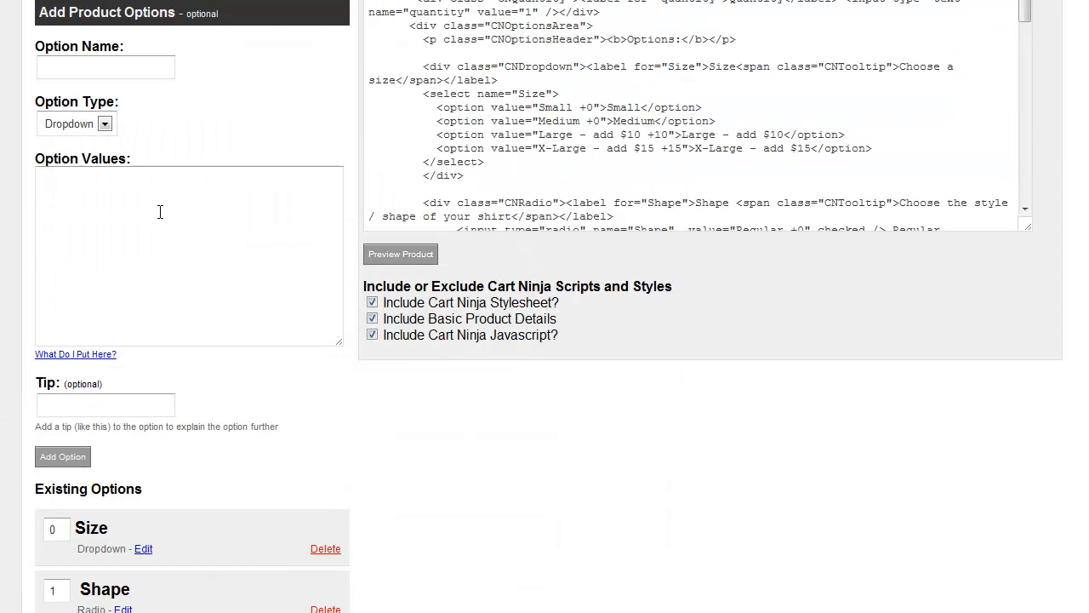
{"action": "left_click", "coordinate": [105, 125]}
{"action": "left_click", "coordinate": [97, 199]}
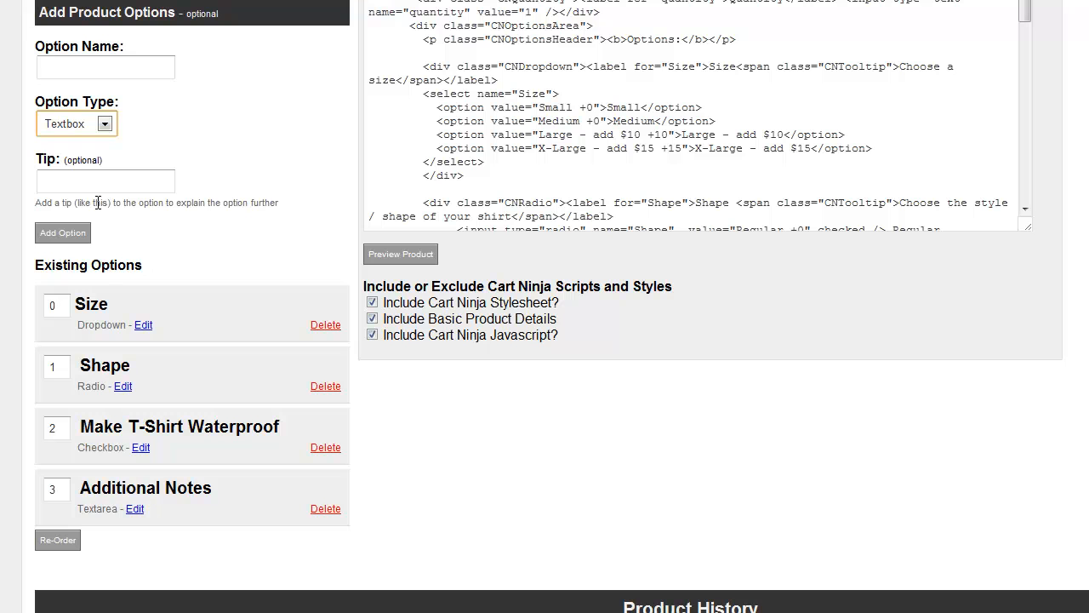
{"action": "left_click", "coordinate": [126, 67]}
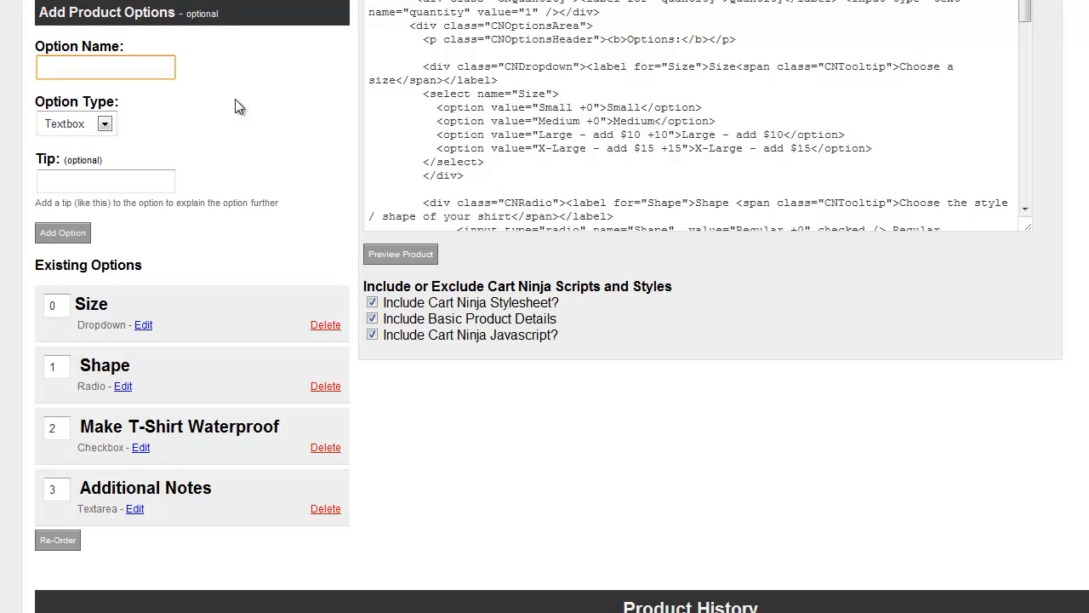
{"action": "type", "text": "Front Lettering"}
Step: Enter the tip "Any custom lettering?" for the Front Lettering option and add it to the product
{"action": "key", "text": "Tab"}
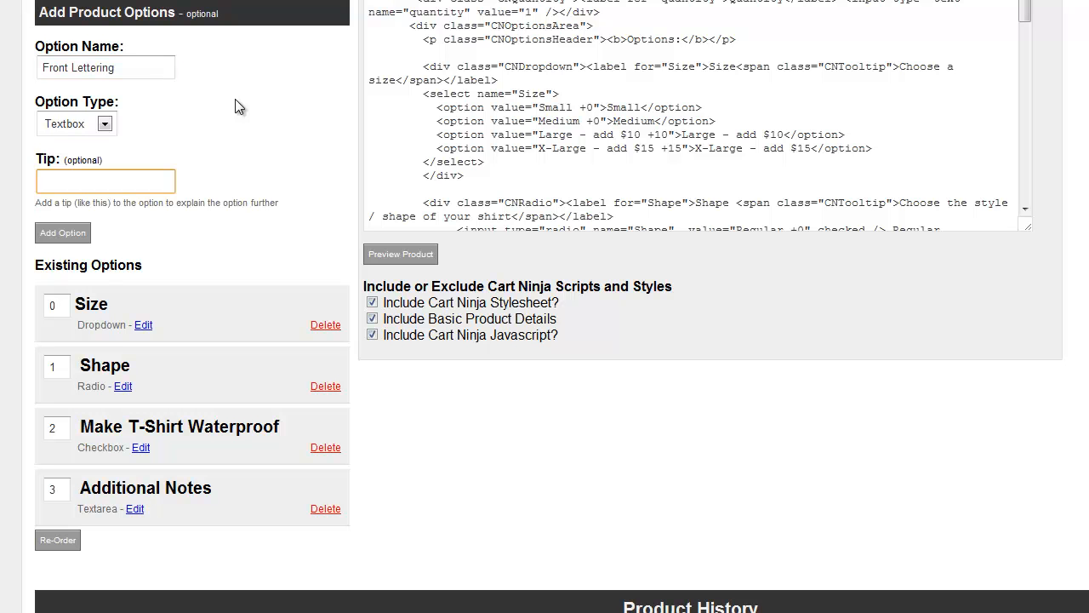
{"action": "type", "text": "Any custom lettering?"}
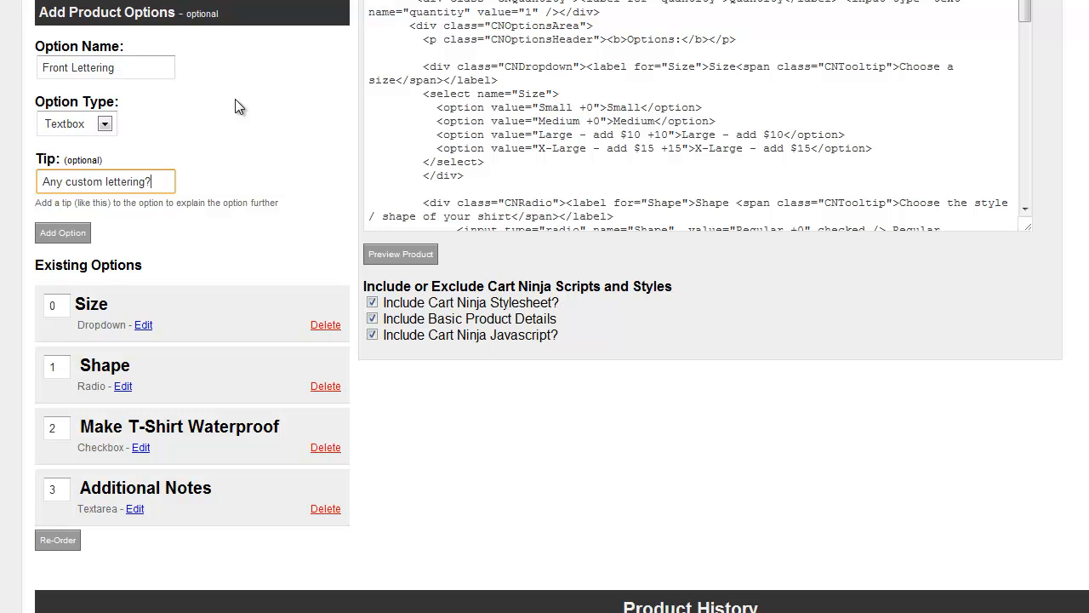
{"action": "left_click", "coordinate": [61, 232]}
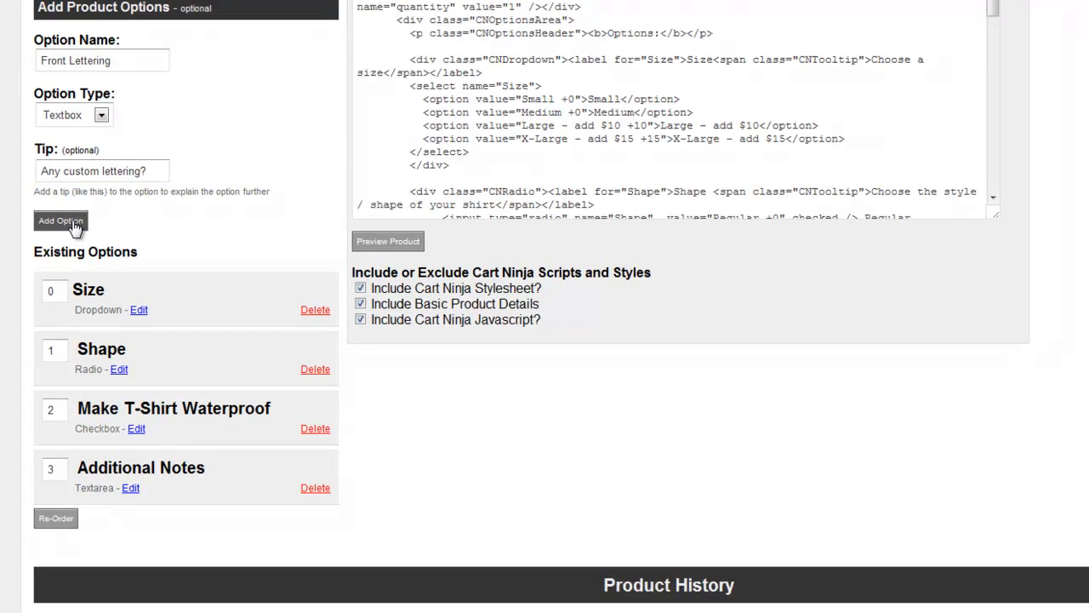
Step: Preview the product to try out its form with the Front Lettering text box, and close the preview
{"action": "scroll", "coordinate": [179, 91], "scroll_direction": "up", "scroll_amount": 3}
{"action": "left_click", "coordinate": [303, 115]}
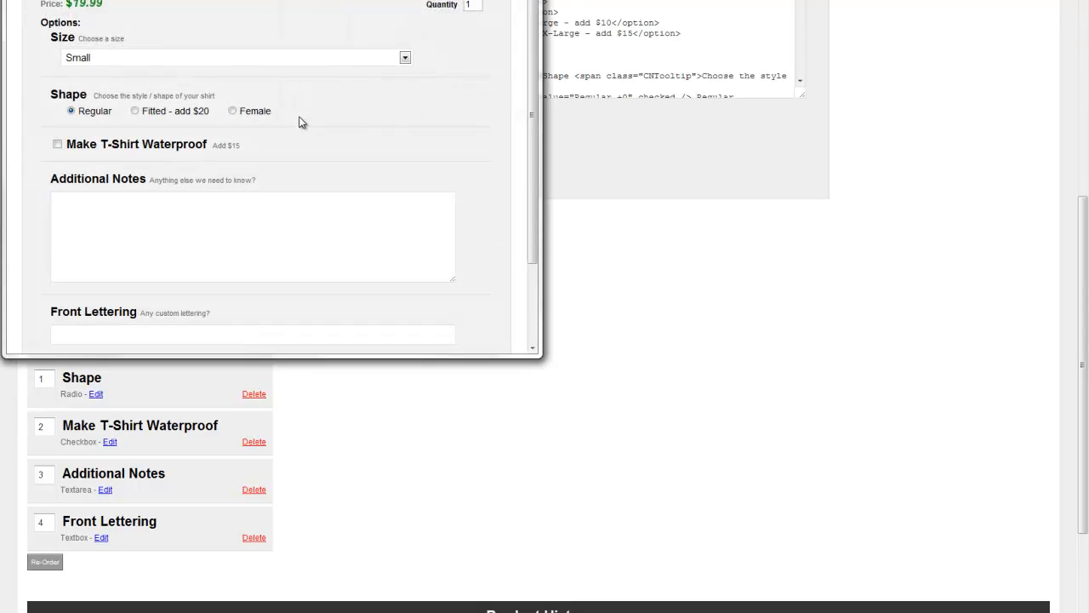
{"action": "scroll", "coordinate": [258, 119], "scroll_direction": "down", "scroll_amount": 2}
{"action": "left_click", "coordinate": [94, 230]}
{"action": "left_click", "coordinate": [31, 256]}
{"action": "left_click", "coordinate": [61, 236]}
{"action": "left_click", "coordinate": [119, 127]}
{"action": "scroll", "coordinate": [286, 154], "scroll_direction": "up", "scroll_amount": 2}
{"action": "left_click", "coordinate": [563, 247]}
Step: Examine the Red Shirt product's Add To Cart URL, generated HTML code and list of existing options
{"action": "scroll", "coordinate": [530, 244], "scroll_direction": "up", "scroll_amount": 4}
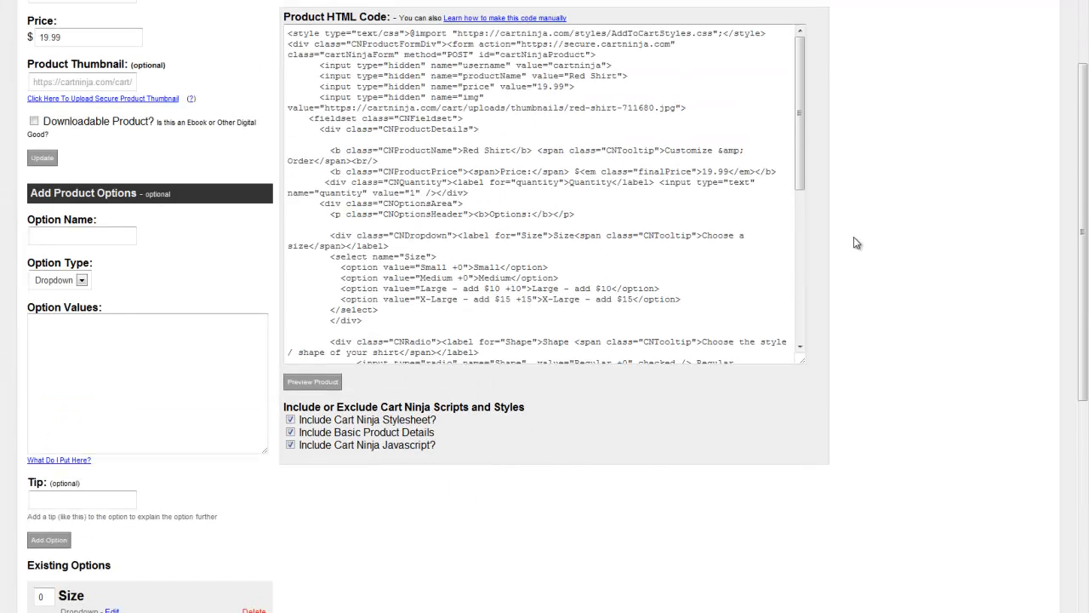
{"action": "scroll", "coordinate": [951, 255], "scroll_direction": "up", "scroll_amount": 2}
{"action": "scroll", "coordinate": [722, 281], "scroll_direction": "down", "scroll_amount": 5}
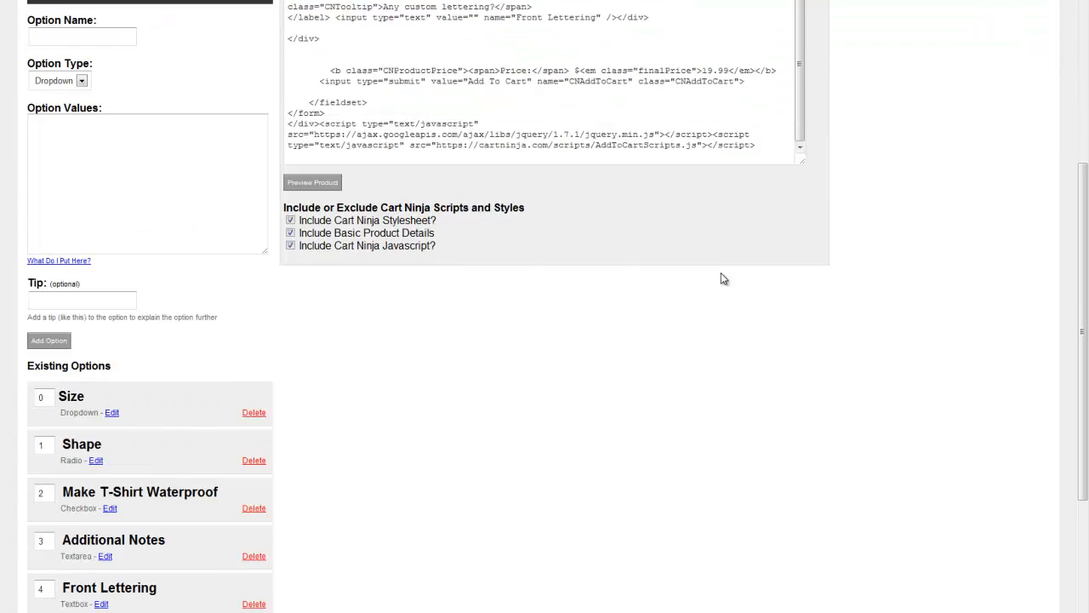
{"action": "scroll", "coordinate": [713, 282], "scroll_direction": "up", "scroll_amount": 3}
{"action": "scroll", "coordinate": [866, 228], "scroll_direction": "up", "scroll_amount": 4}
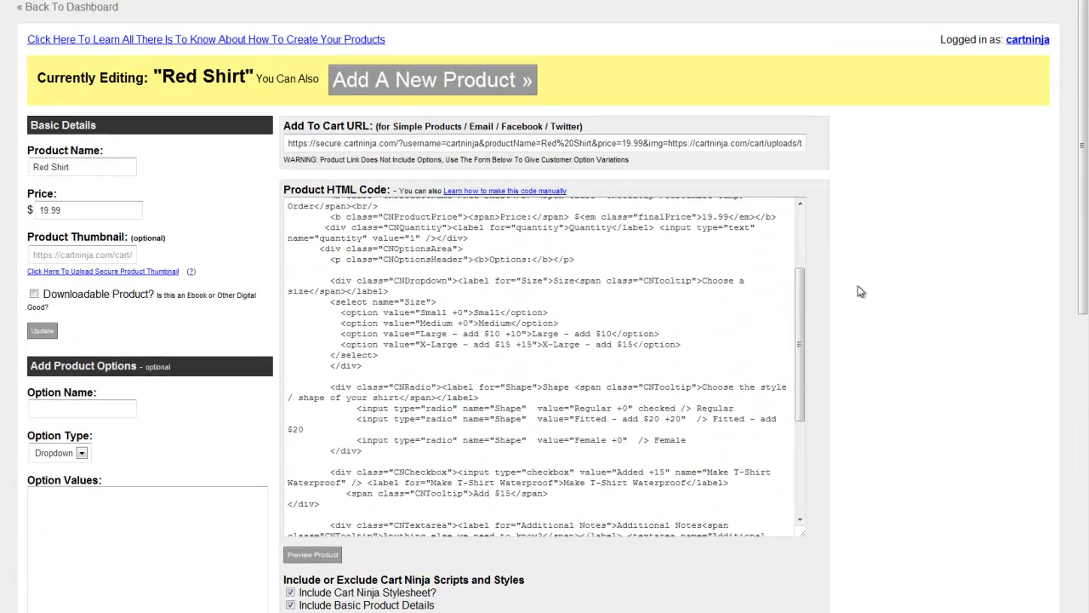
{"action": "scroll", "coordinate": [880, 259], "scroll_direction": "down", "scroll_amount": 5}
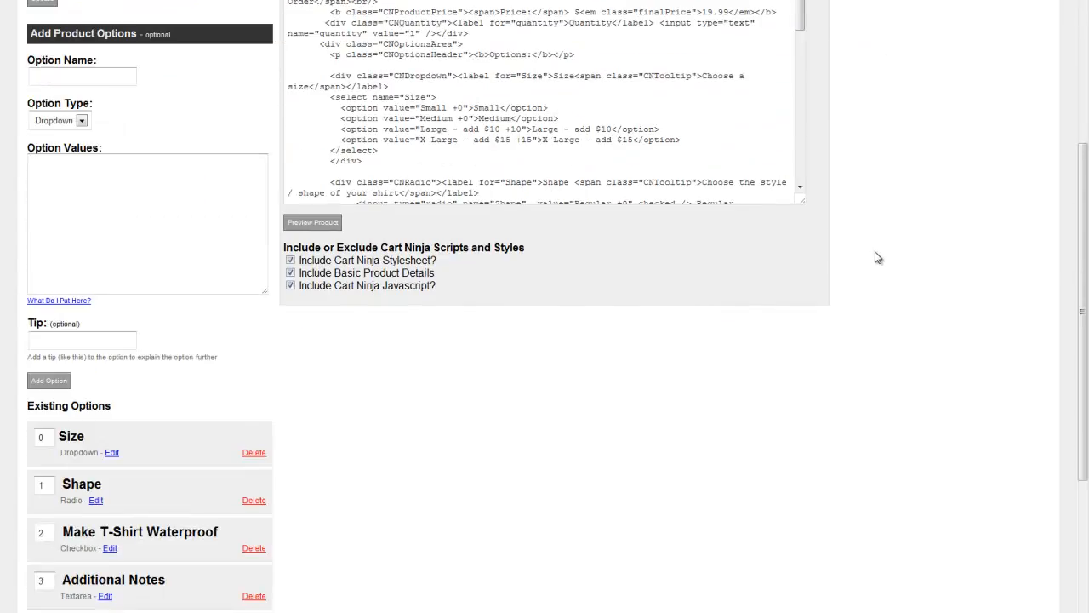
{"action": "scroll", "coordinate": [878, 257], "scroll_direction": "up", "scroll_amount": 3}
{"action": "scroll", "coordinate": [941, 163], "scroll_direction": "down", "scroll_amount": 6}
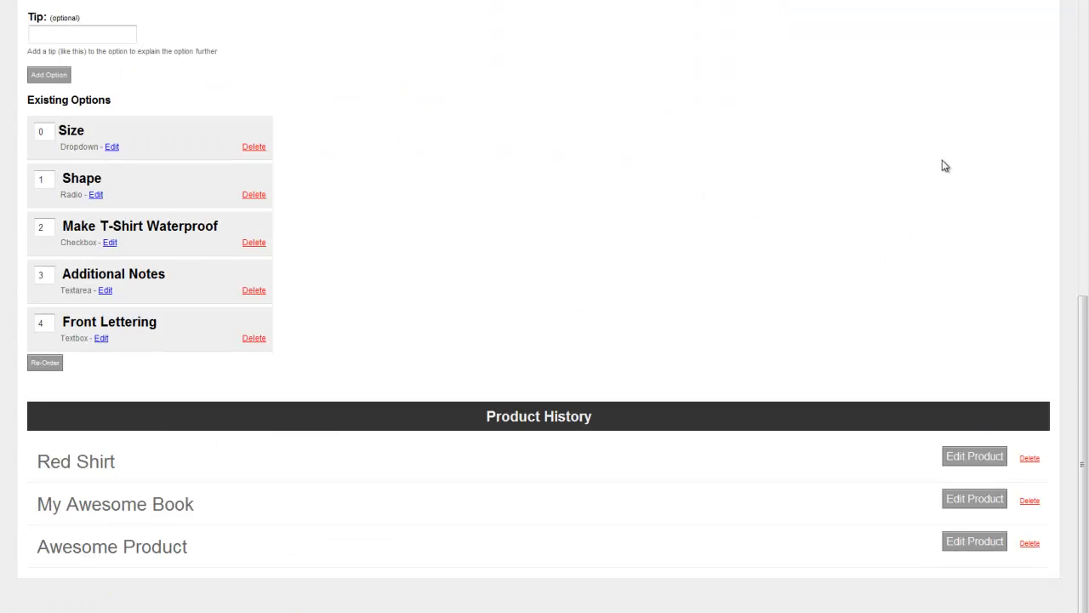
{"action": "scroll", "coordinate": [941, 165], "scroll_direction": "up", "scroll_amount": 8}
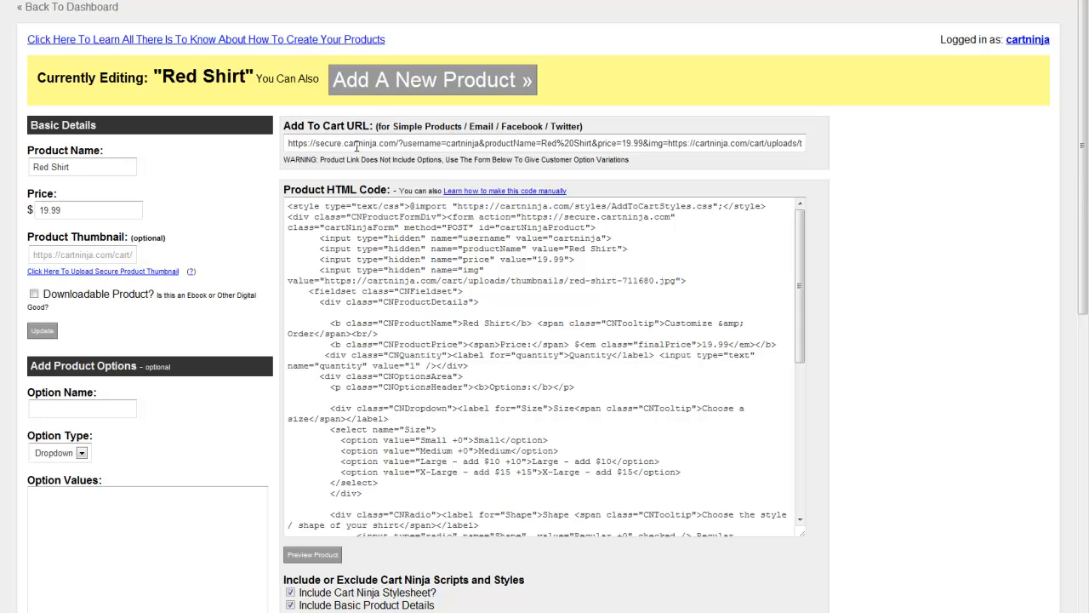
{"action": "scroll", "coordinate": [39, 455], "scroll_direction": "down", "scroll_amount": 5}
{"action": "scroll", "coordinate": [153, 403], "scroll_direction": "up", "scroll_amount": 3}
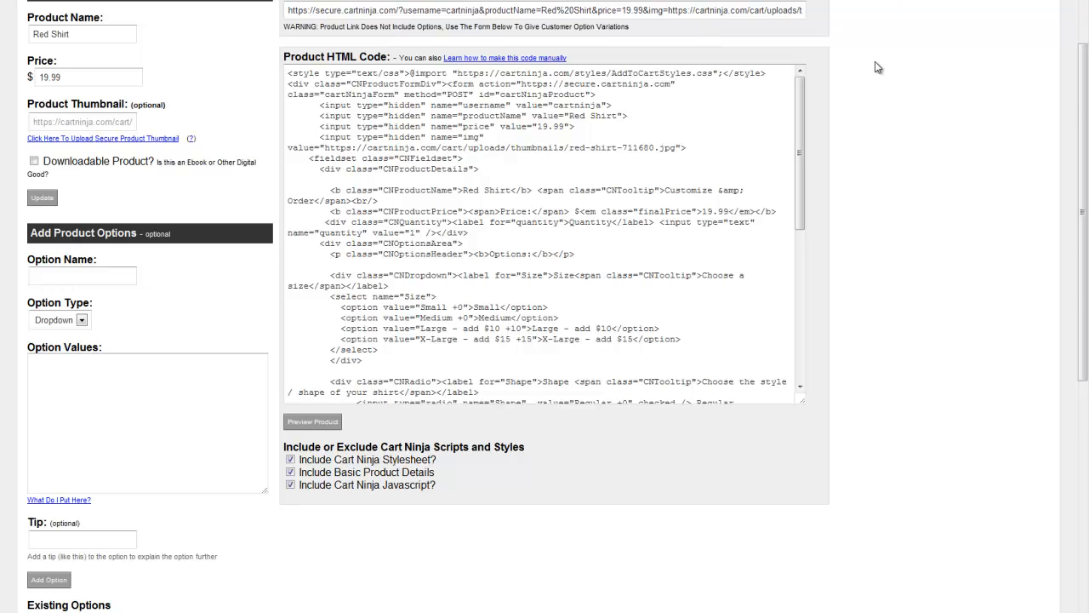
{"action": "scroll", "coordinate": [673, 163], "scroll_direction": "down", "scroll_amount": 6}
{"action": "scroll", "coordinate": [242, 214], "scroll_direction": "up", "scroll_amount": 5}
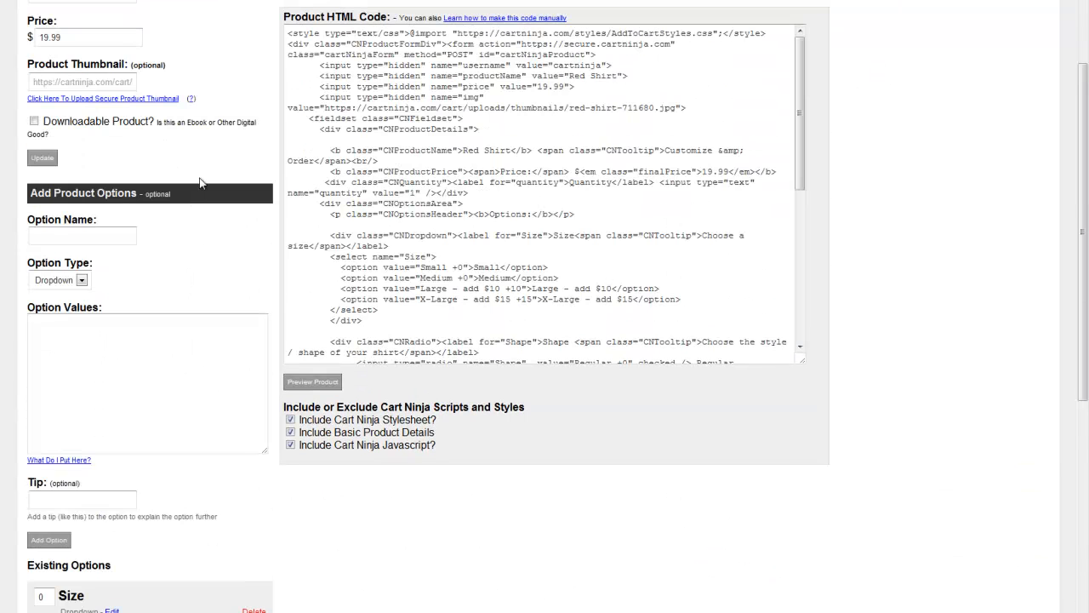
{"action": "scroll", "coordinate": [174, 223], "scroll_direction": "down", "scroll_amount": 5}
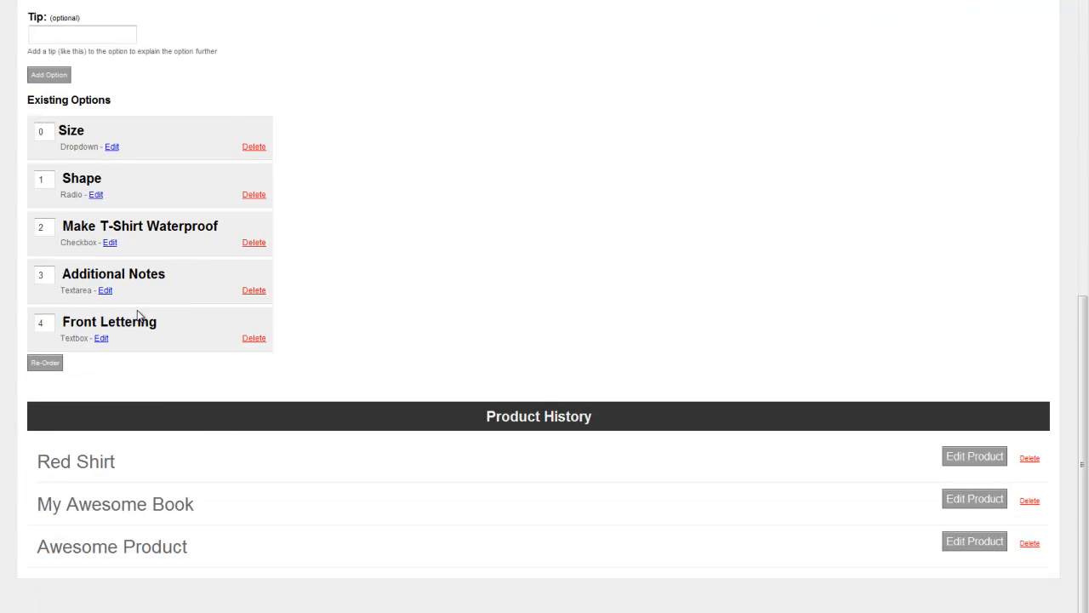
Step: Set the Additional Notes option's order number to 5 and re-order the existing options
{"action": "scroll", "coordinate": [236, 272], "scroll_direction": "up", "scroll_amount": 1}
{"action": "scroll", "coordinate": [232, 275], "scroll_direction": "down", "scroll_amount": 1}
{"action": "double_click", "coordinate": [38, 275]}
{"action": "type", "text": "5"}
{"action": "left_click", "coordinate": [53, 368]}
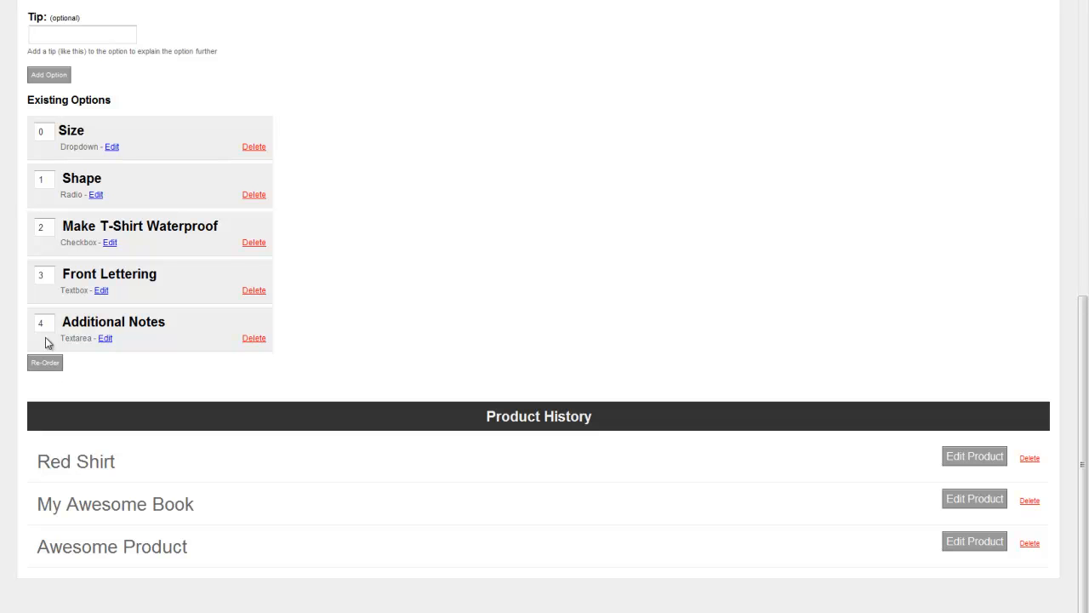
Step: Preview the product and examine the order of the Front Lettering and Additional Notes fields
{"action": "scroll", "coordinate": [454, 224], "scroll_direction": "up", "scroll_amount": 2}
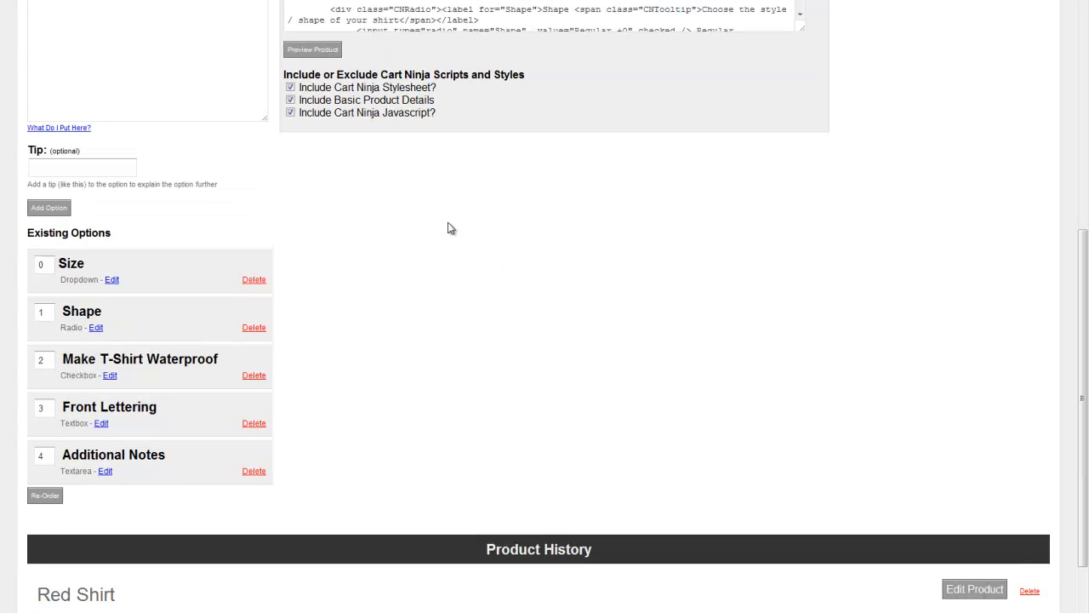
{"action": "left_click", "coordinate": [314, 51]}
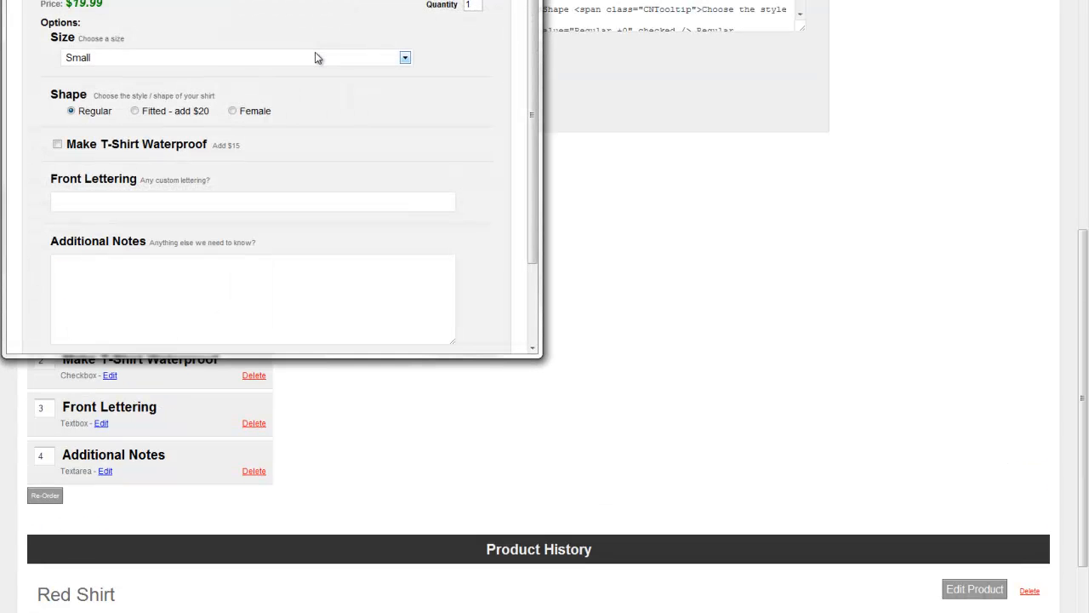
{"action": "scroll", "coordinate": [313, 68], "scroll_direction": "down", "scroll_amount": 3}
{"action": "scroll", "coordinate": [145, 102], "scroll_direction": "up", "scroll_amount": 1}
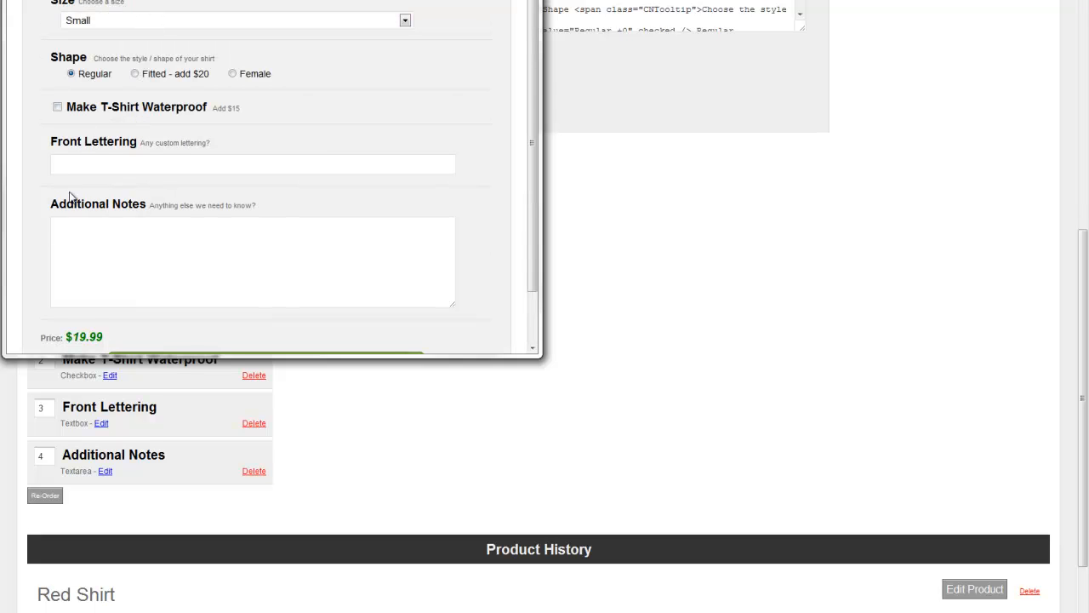
{"action": "scroll", "coordinate": [120, 167], "scroll_direction": "down", "scroll_amount": 1}
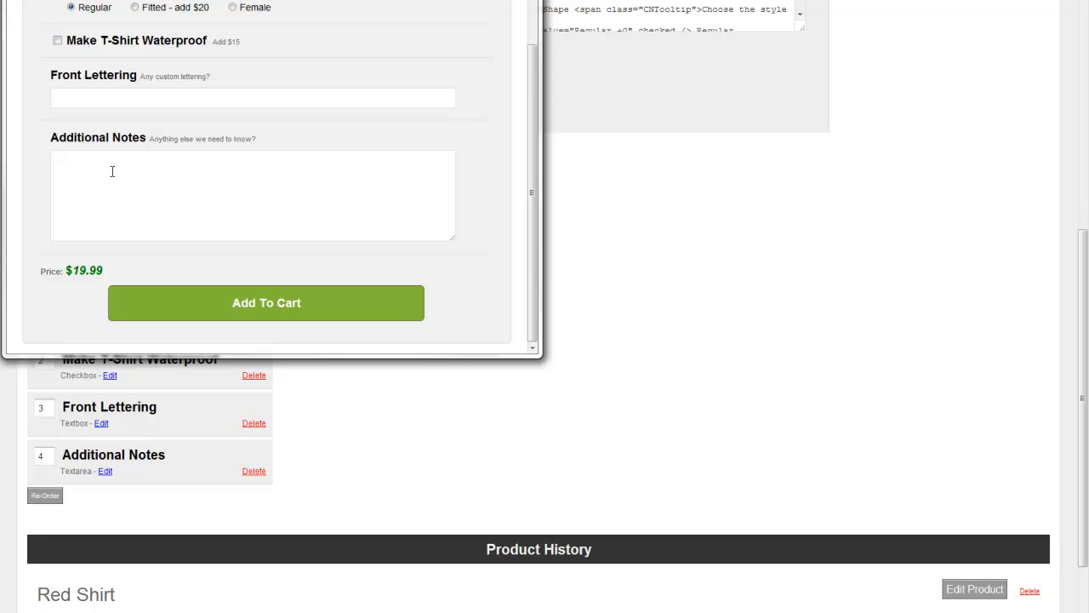
{"action": "scroll", "coordinate": [130, 166], "scroll_direction": "up", "scroll_amount": 2}
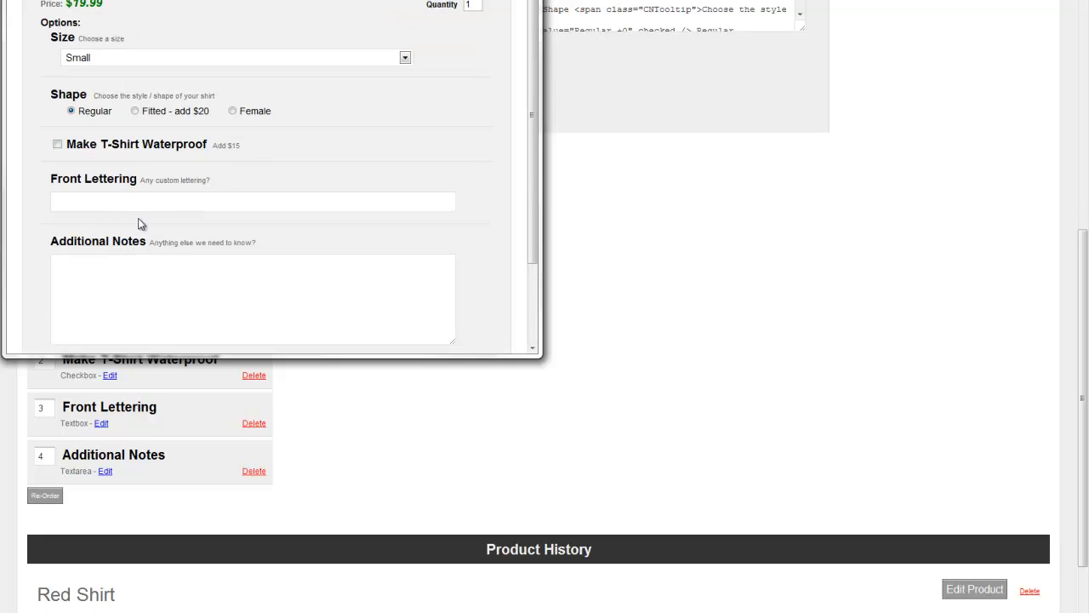
{"action": "scroll", "coordinate": [62, 121], "scroll_direction": "down", "scroll_amount": 2}
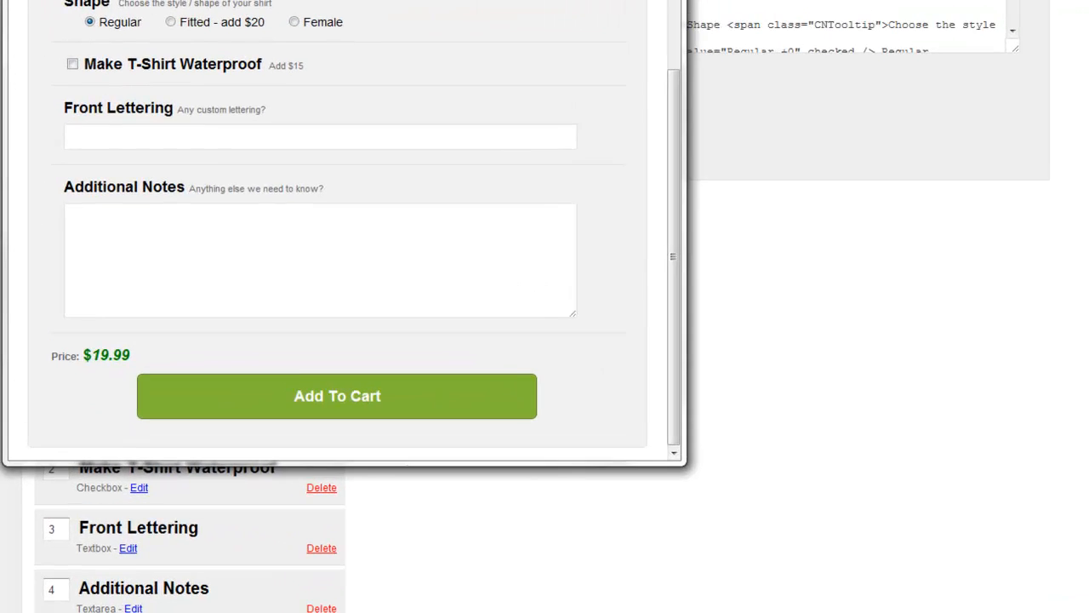
Step: Move the preview window fully into view, review the whole Red Shirt order form, and close the preview
{"action": "left_click_drag", "start_coordinate": [154, 0], "coordinate": [214, 40]}
{"action": "scroll", "coordinate": [203, 243], "scroll_direction": "up", "scroll_amount": 2}
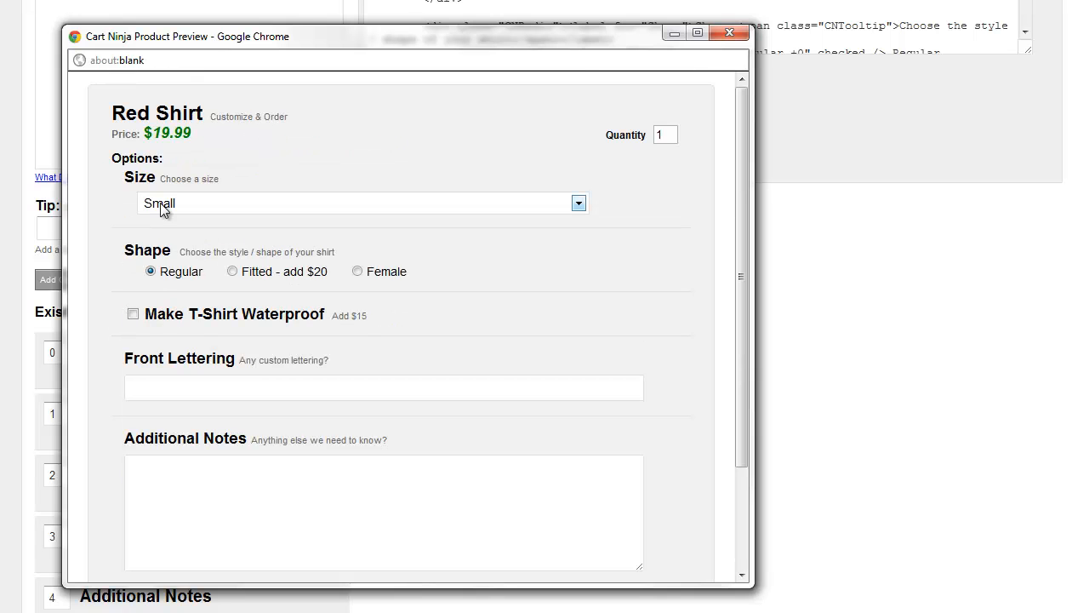
{"action": "scroll", "coordinate": [165, 263], "scroll_direction": "down", "scroll_amount": 2}
{"action": "scroll", "coordinate": [164, 264], "scroll_direction": "up", "scroll_amount": 2}
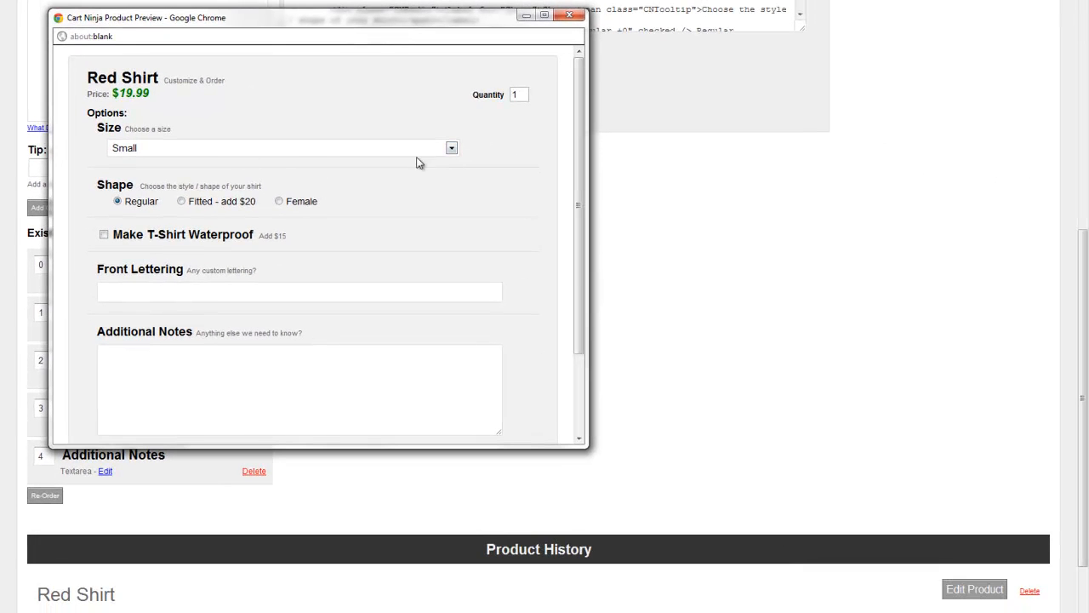
{"action": "scroll", "coordinate": [485, 176], "scroll_direction": "down", "scroll_amount": 2}
{"action": "scroll", "coordinate": [417, 144], "scroll_direction": "up", "scroll_amount": 2}
{"action": "left_click", "coordinate": [569, 16]}
{"action": "scroll", "coordinate": [529, 197], "scroll_direction": "up", "scroll_amount": 1}
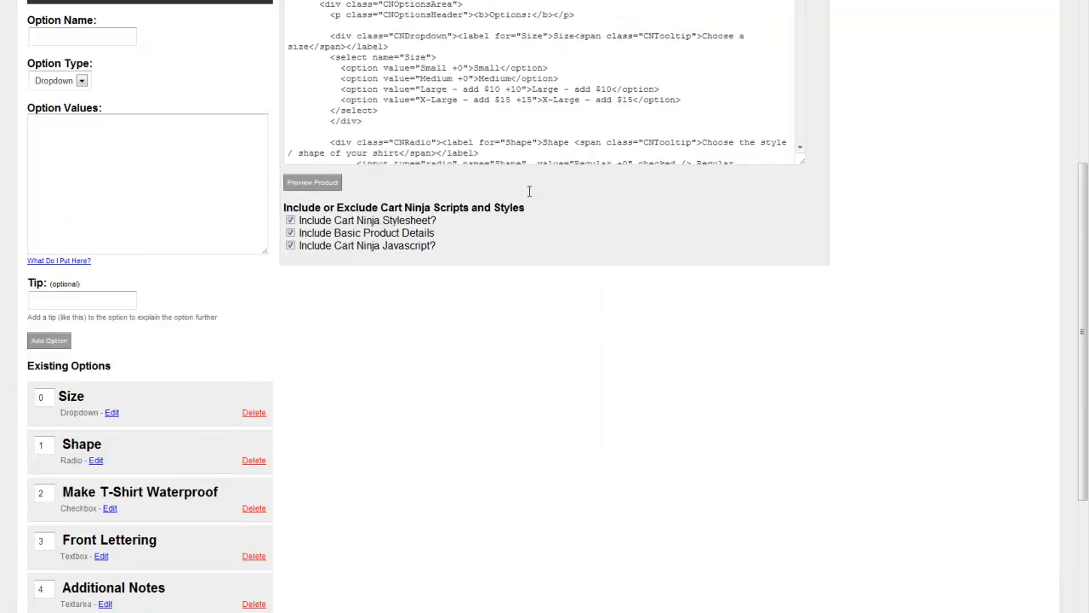
{"action": "scroll", "coordinate": [528, 197], "scroll_direction": "up", "scroll_amount": 5}
{"action": "scroll", "coordinate": [626, 187], "scroll_direction": "down", "scroll_amount": 10}
{"action": "scroll", "coordinate": [855, 233], "scroll_direction": "up", "scroll_amount": 3}
{"action": "scroll", "coordinate": [498, 293], "scroll_direction": "up", "scroll_amount": 10}
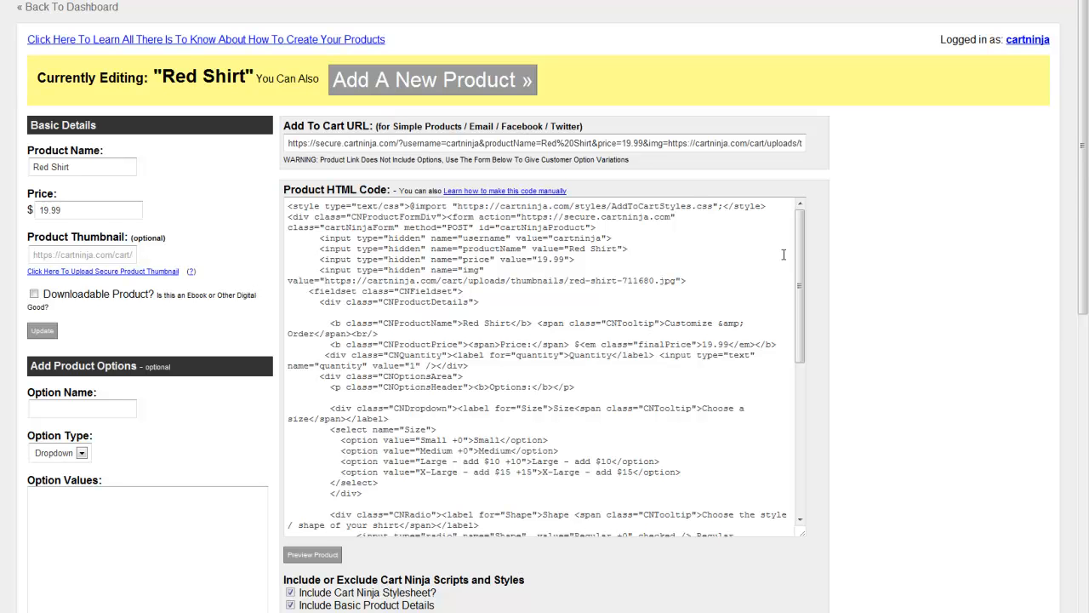
{"action": "scroll", "coordinate": [749, 249], "scroll_direction": "down", "scroll_amount": 10}
{"action": "scroll", "coordinate": [702, 241], "scroll_direction": "up", "scroll_amount": 10}
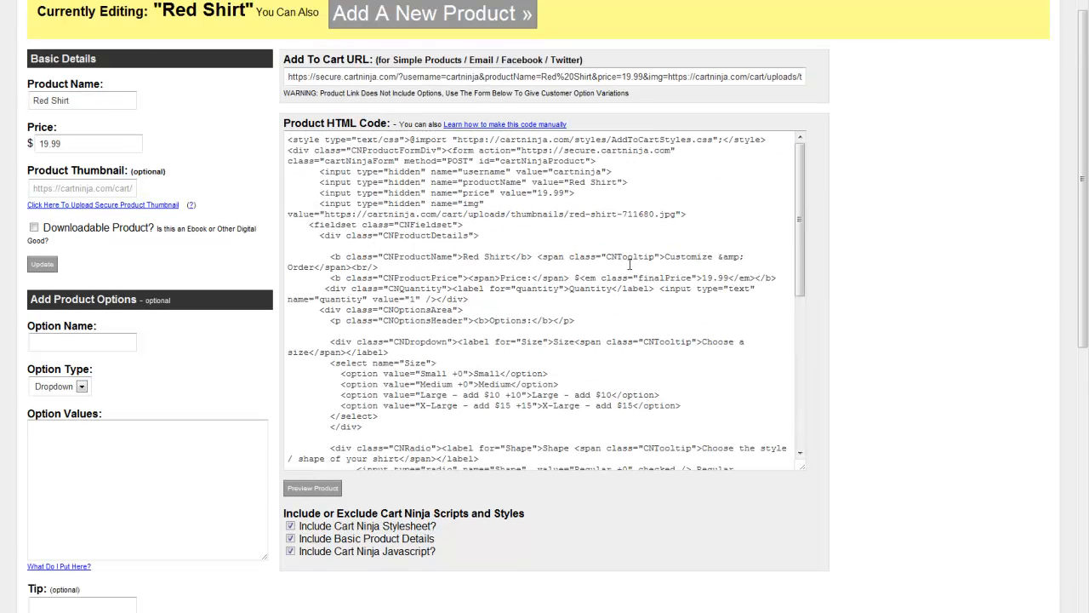